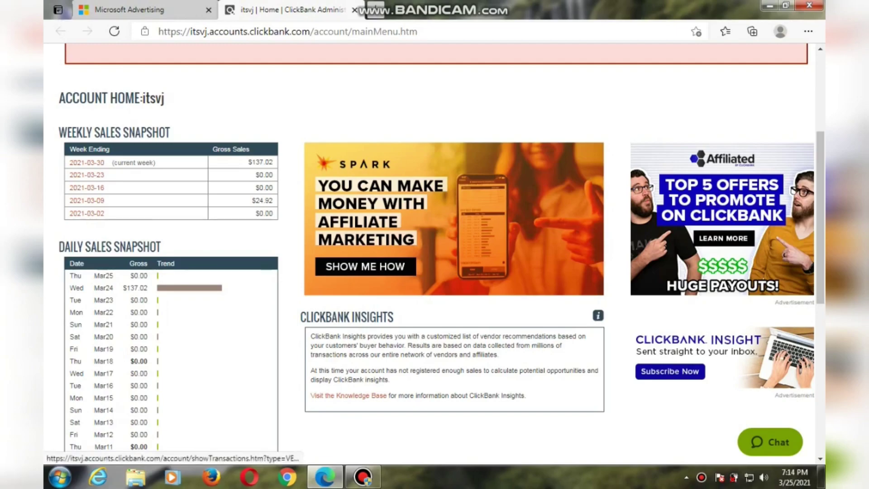
# Step: Review the attention notice and the weekly and daily sales snapshots on the ClickBank account home page
pyautogui.scroll(2, 435, 254)
pyautogui.scroll(2, 434, 254)
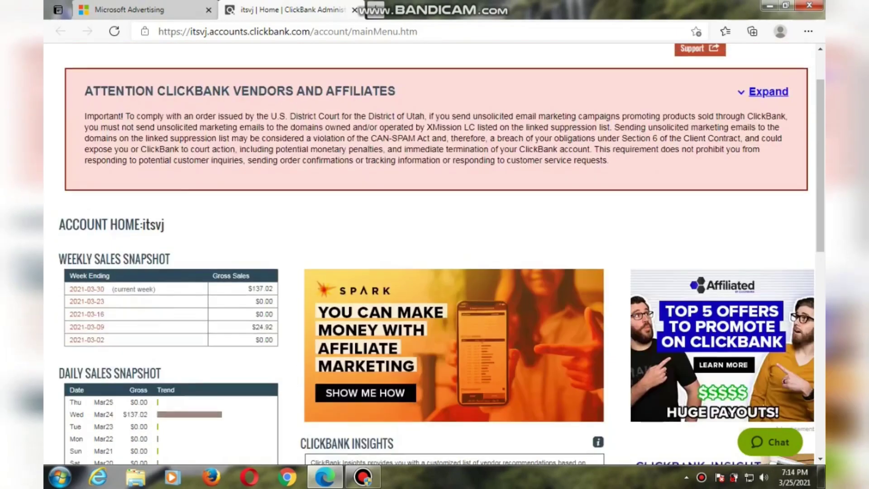
pyautogui.scroll(2, 434, 254)
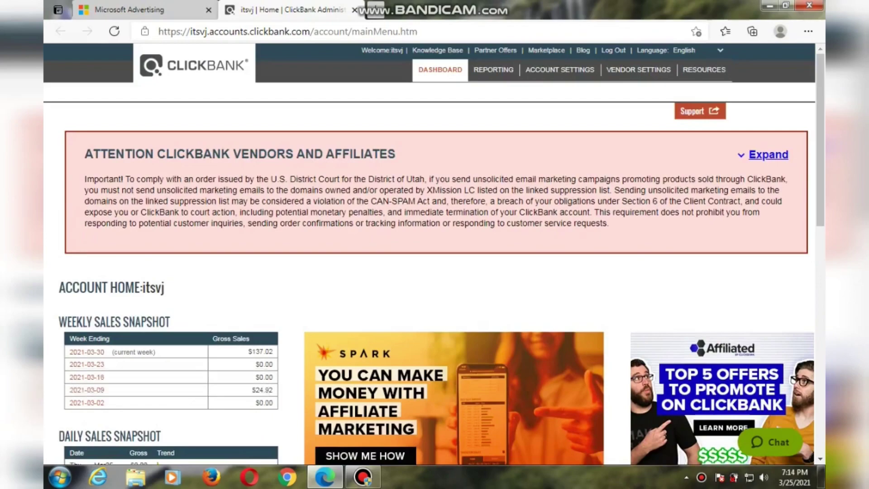
pyautogui.scroll(-3, 435, 253)
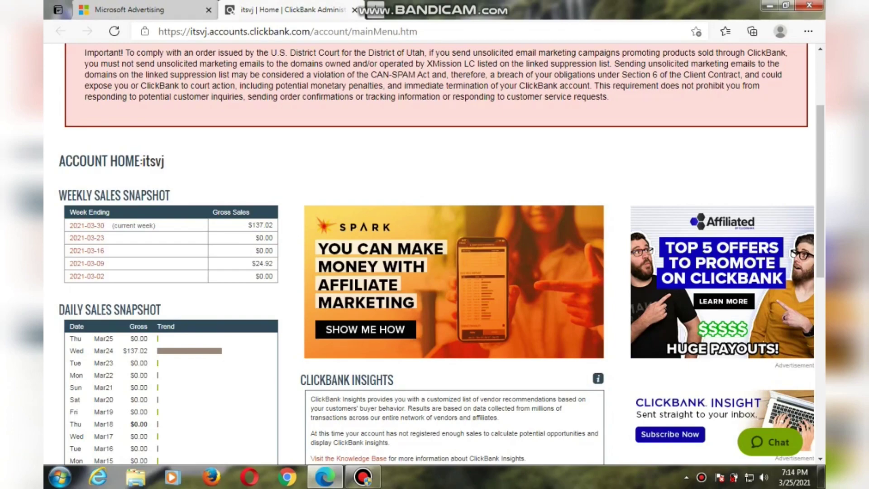
pyautogui.scroll(3, 434, 253)
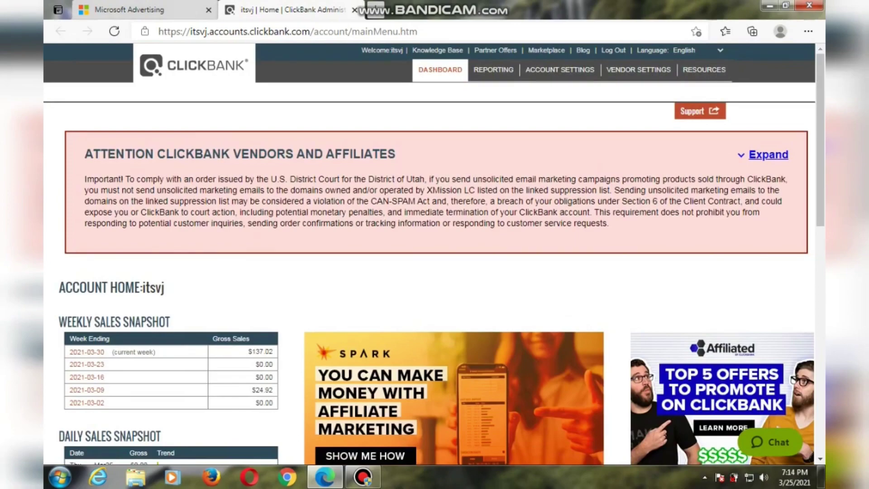
# Step: Switch to Microsoft Advertising and review the campaign table's columns from budget through conversions, dismissing the Windows color scheme prompt
pyautogui.click(129, 9)
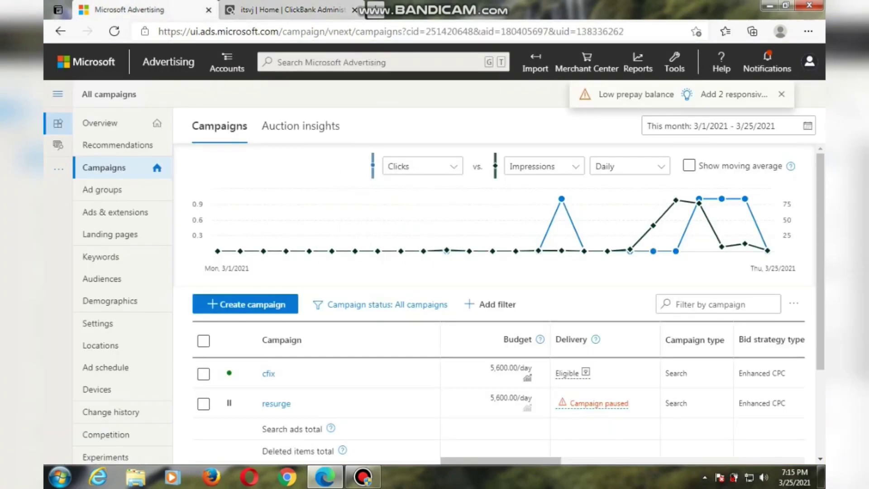
pyautogui.scroll(-2, 344, 277)
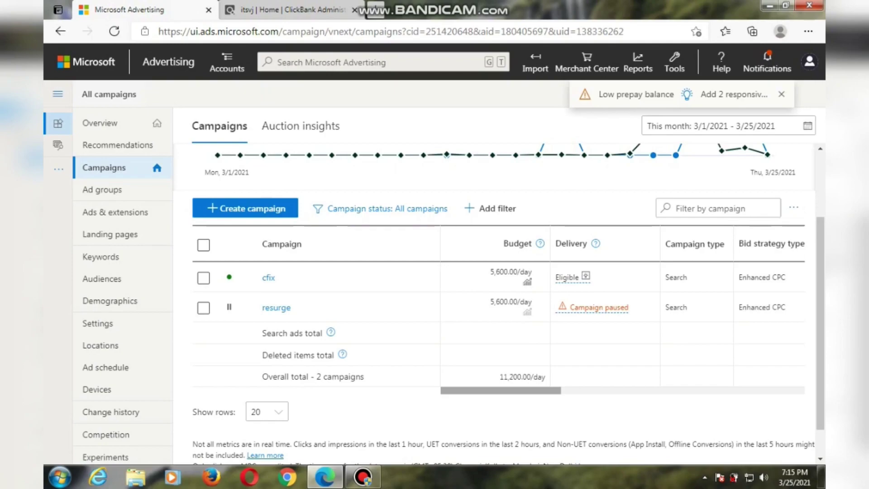
pyautogui.moveTo(501, 391)
pyautogui.mouseDown()
pyautogui.moveTo(521, 391)
pyautogui.moveTo(504, 390)
pyautogui.mouseUp()
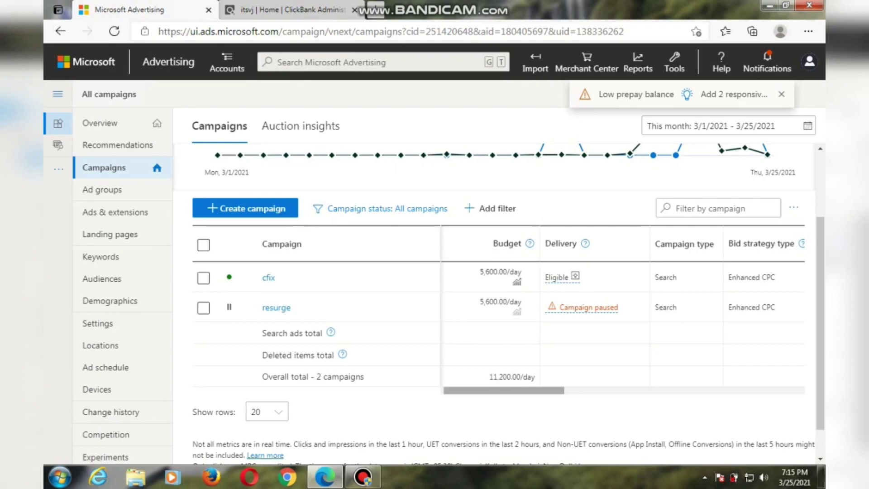
pyautogui.moveTo(504, 390); pyautogui.dragTo(522, 391)
pyautogui.hscroll(15, 623, 310)
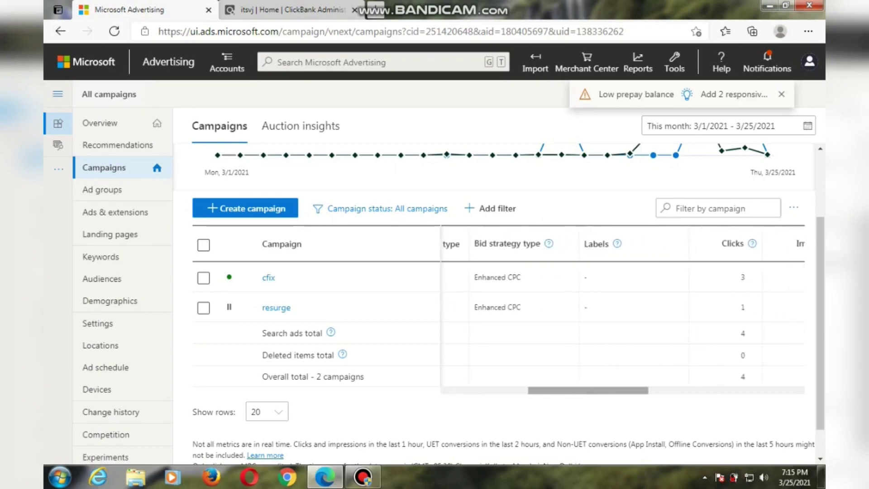
pyautogui.hscroll(5, 623, 310)
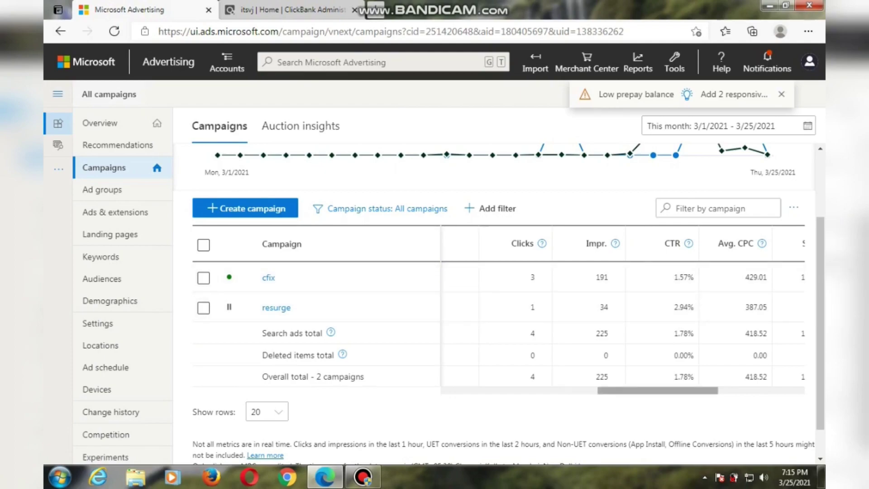
pyautogui.moveTo(658, 391); pyautogui.dragTo(713, 390)
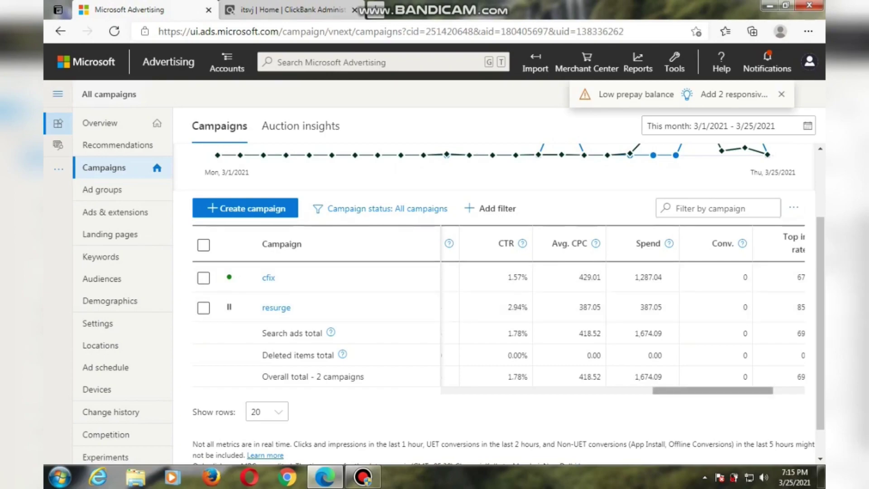
pyautogui.moveTo(713, 390); pyautogui.dragTo(501, 390)
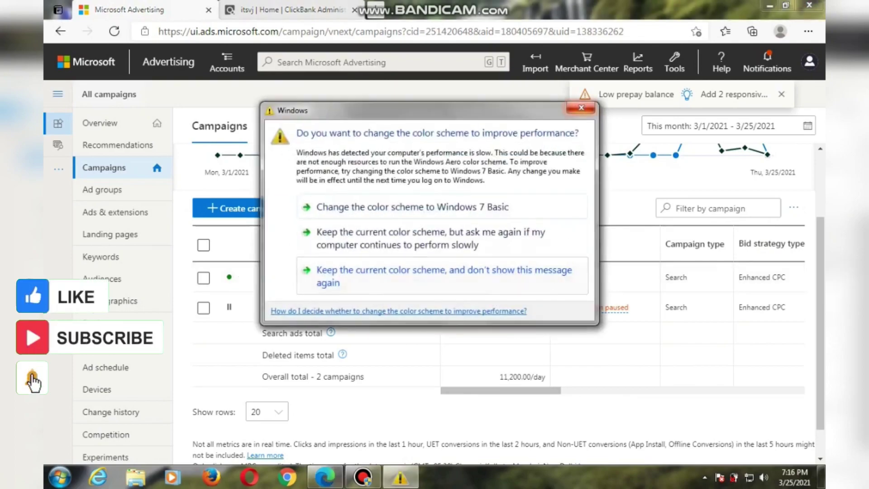
pyautogui.click(581, 108)
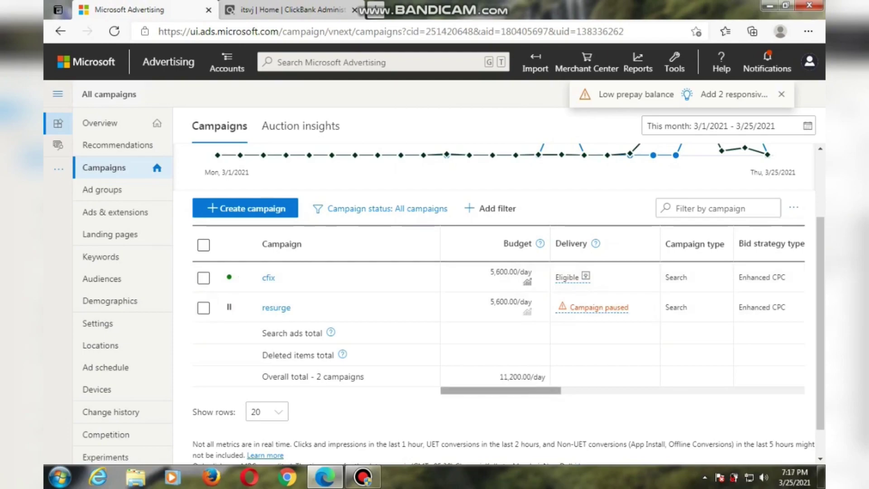
# Step: Examine clicks, impressions, CTR, average CPC and spend for the cfix and resurge campaigns, plus the daily performance chart
pyautogui.moveTo(501, 390); pyautogui.dragTo(512, 390)
pyautogui.hscroll(7, 623, 310)
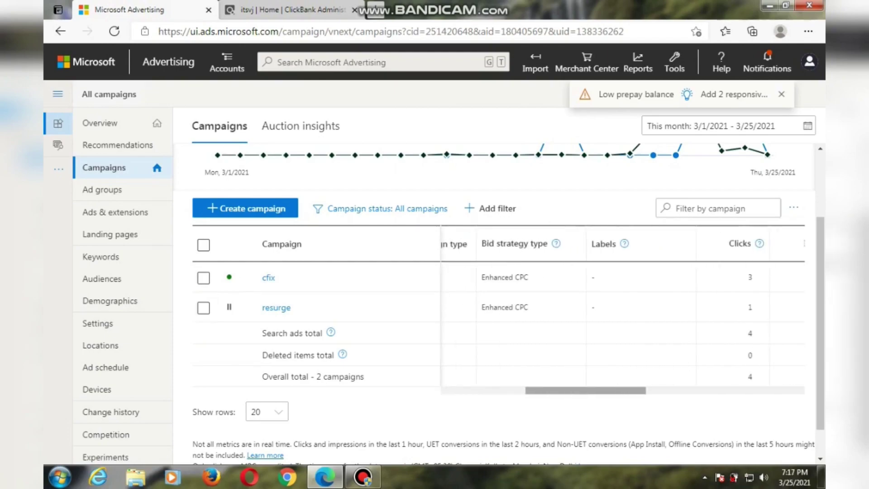
pyautogui.hscroll(2, 622, 310)
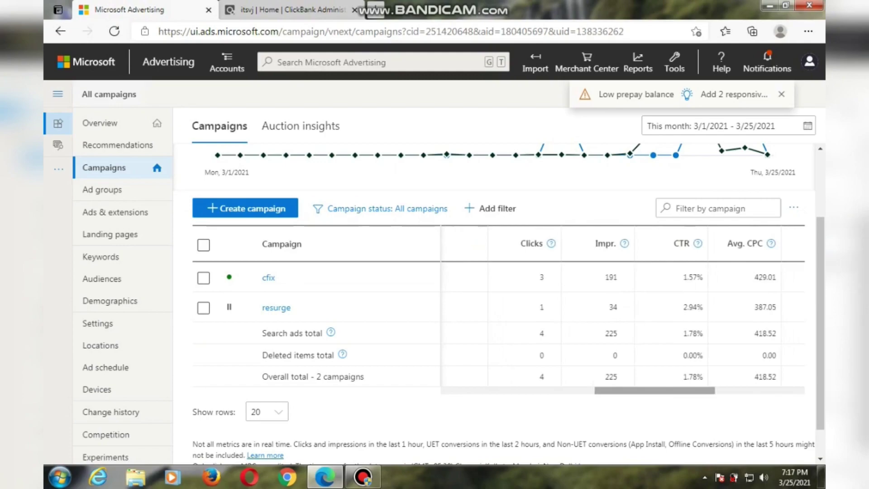
pyautogui.hscroll(3, 647, 310)
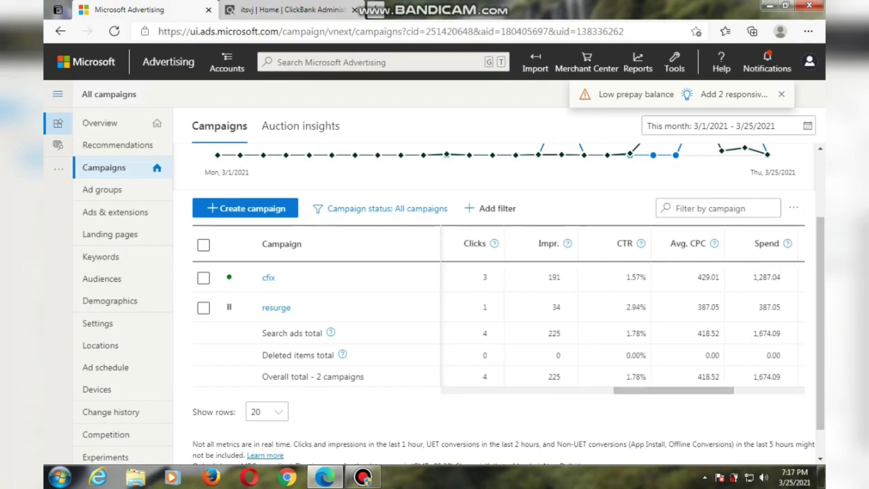
pyautogui.scroll(2, 584, 272)
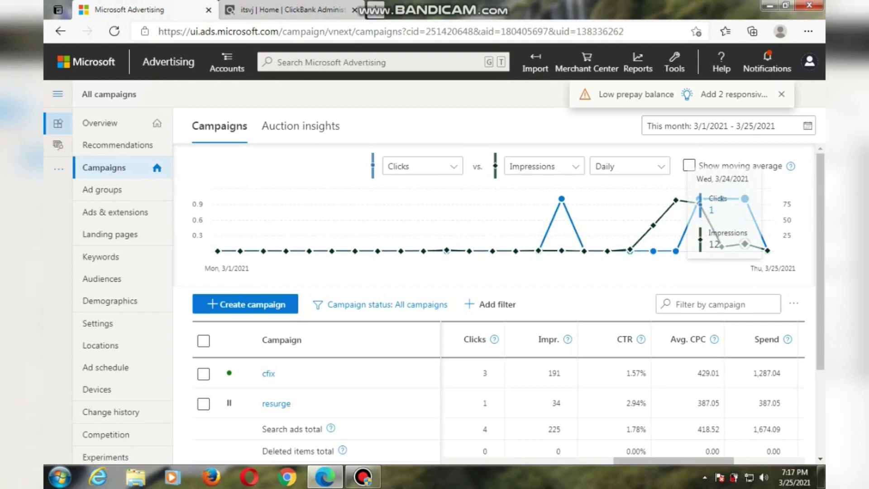
pyautogui.scroll(-1, 745, 226)
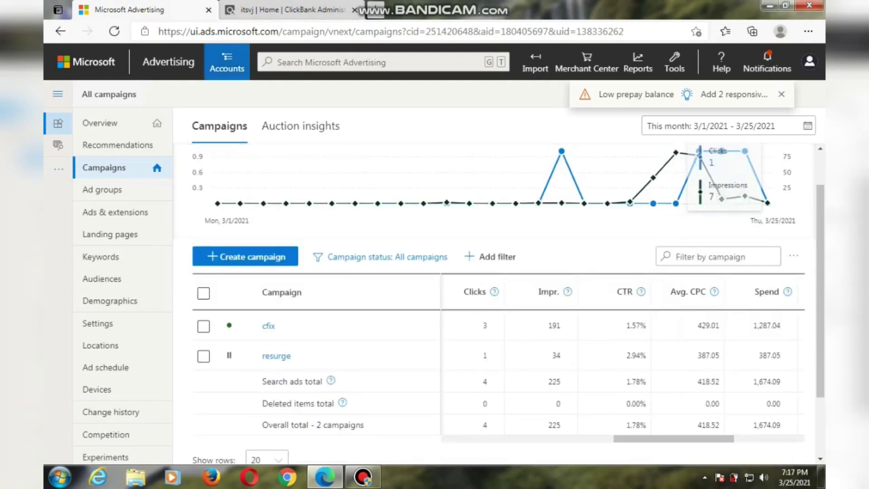
# Step: Switch to ClickBank, open the current week's sales from the weekly sales snapshot and review the listed transactions
pyautogui.click(271, 10)
pyautogui.scroll(-2, 434, 254)
pyautogui.scroll(-2, 435, 254)
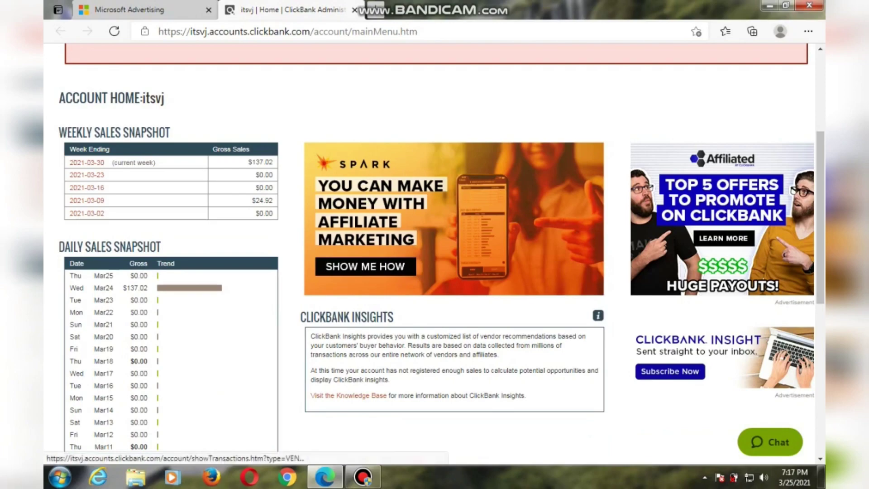
pyautogui.click(86, 163)
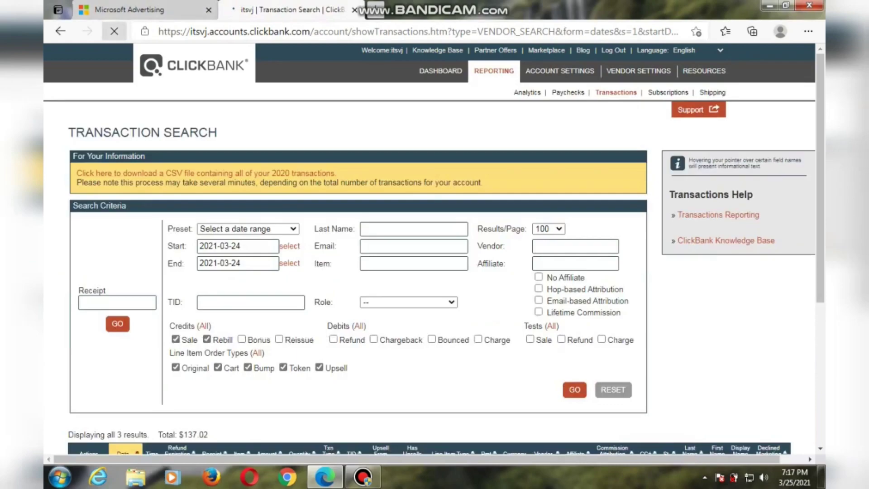
pyautogui.scroll(-2, 429, 249)
pyautogui.scroll(-2, 435, 253)
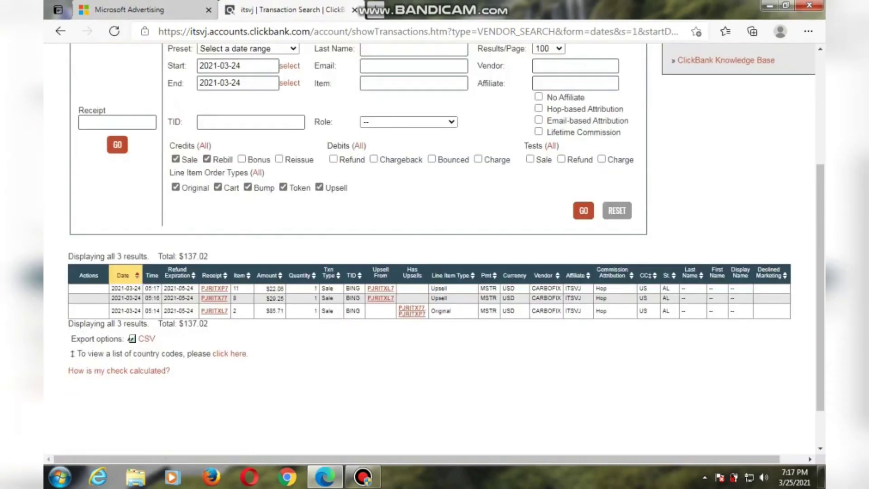
pyautogui.scroll(-2, 434, 245)
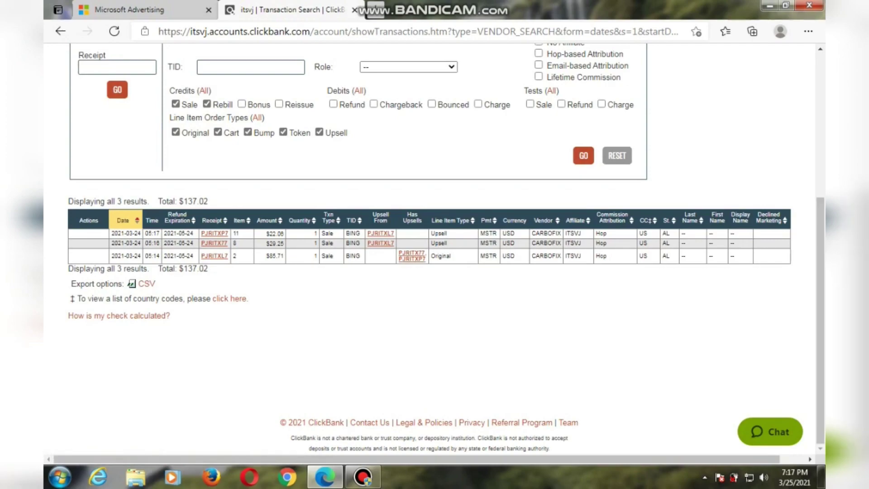
pyautogui.scroll(5, 435, 245)
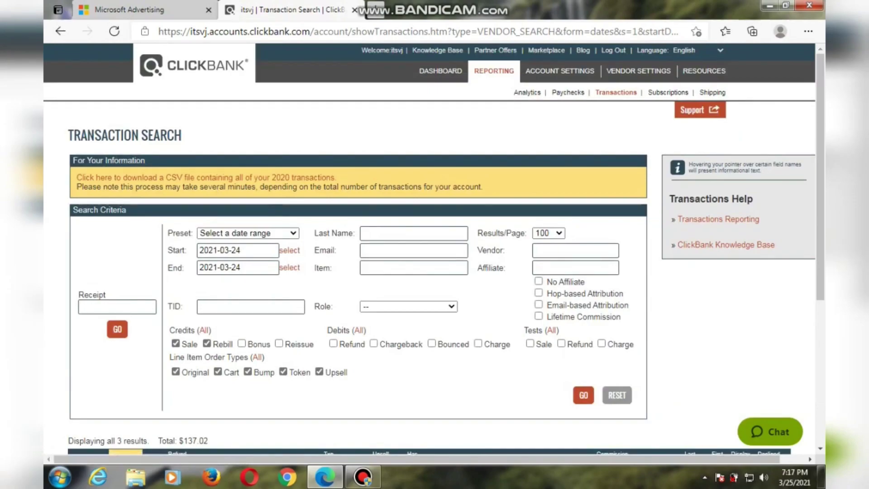
# Step: Return to the ClickBank dashboard and review its sales snapshots and transaction quality, briefly comparing them with the Microsoft Advertising campaigns
pyautogui.click(441, 71)
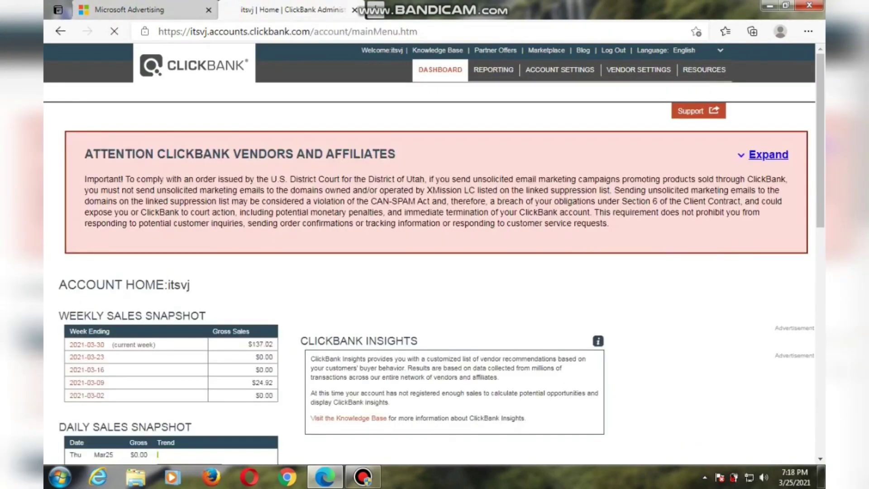
pyautogui.scroll(-3, 435, 254)
pyautogui.scroll(-1, 435, 254)
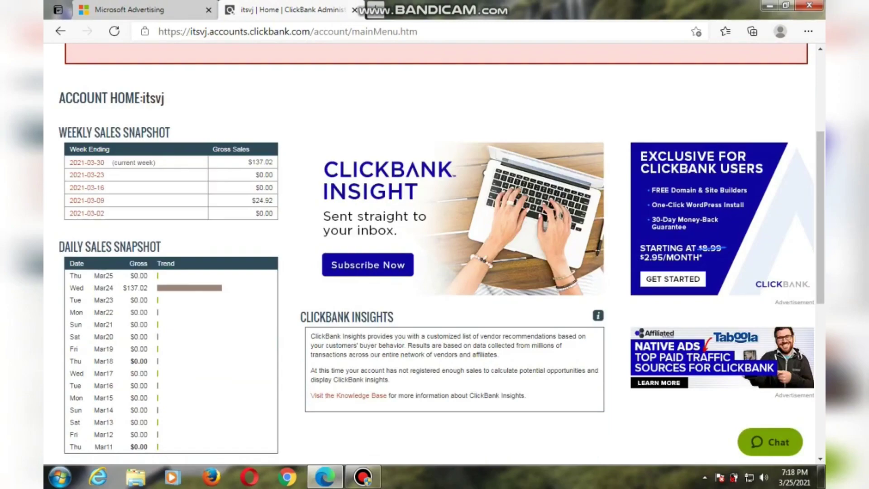
pyautogui.scroll(3, 434, 254)
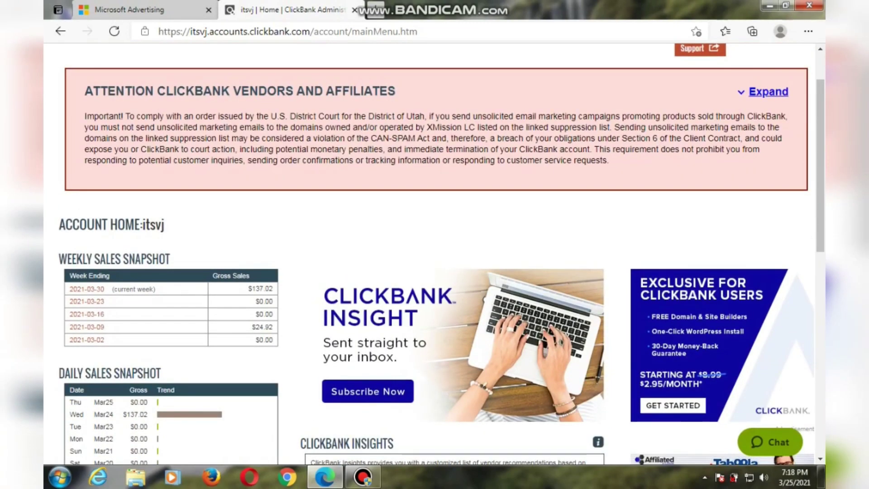
pyautogui.scroll(-7, 435, 253)
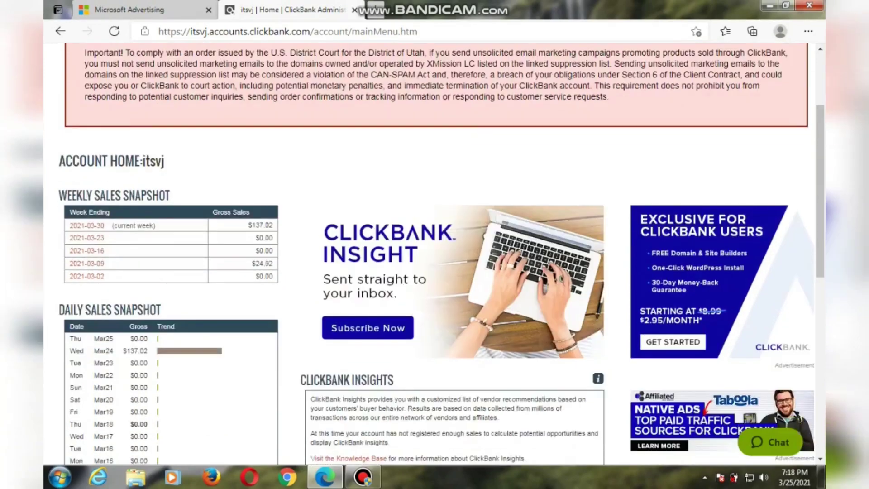
pyautogui.scroll(-5, 435, 254)
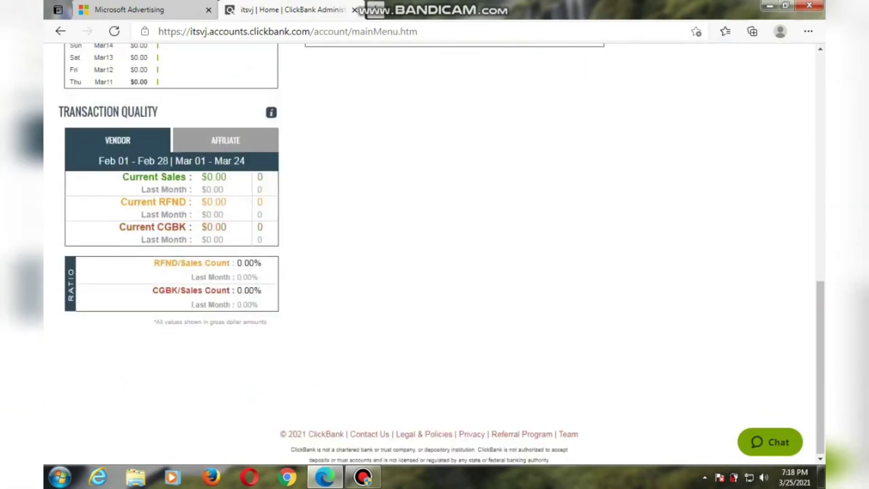
pyautogui.scroll(6, 434, 254)
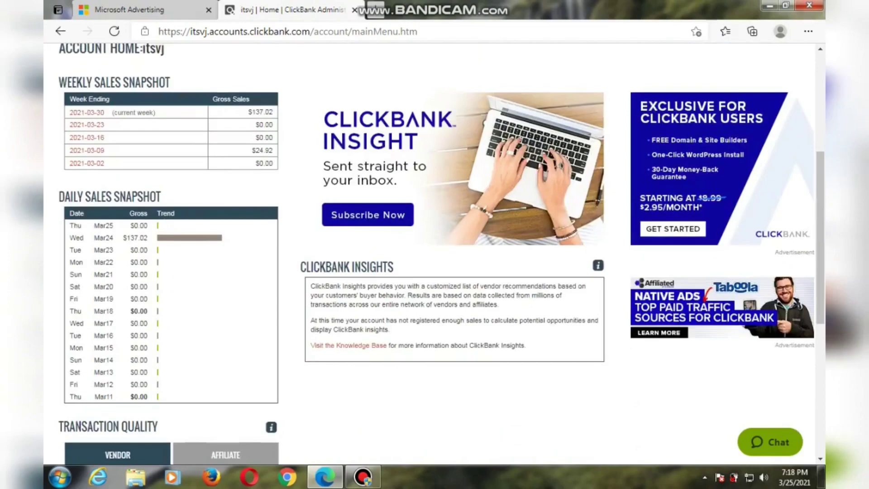
pyautogui.scroll(2, 434, 254)
pyautogui.scroll(4, 435, 253)
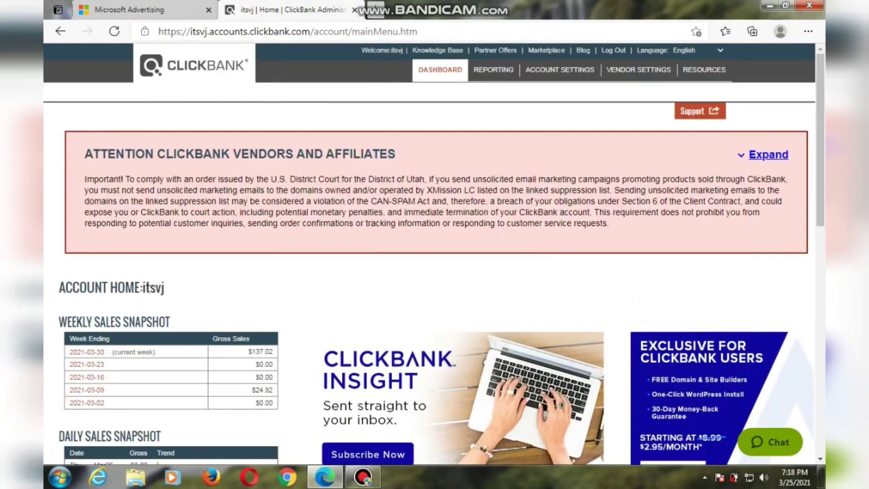
pyautogui.click(136, 10)
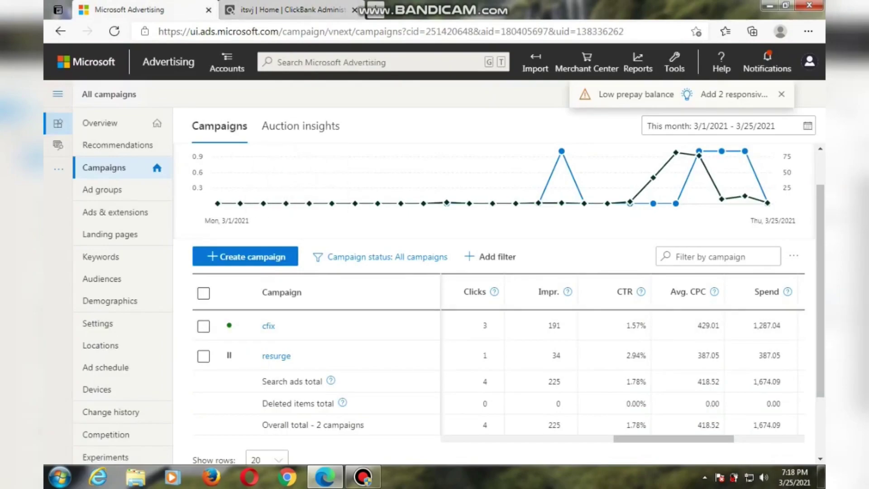
pyautogui.click(292, 10)
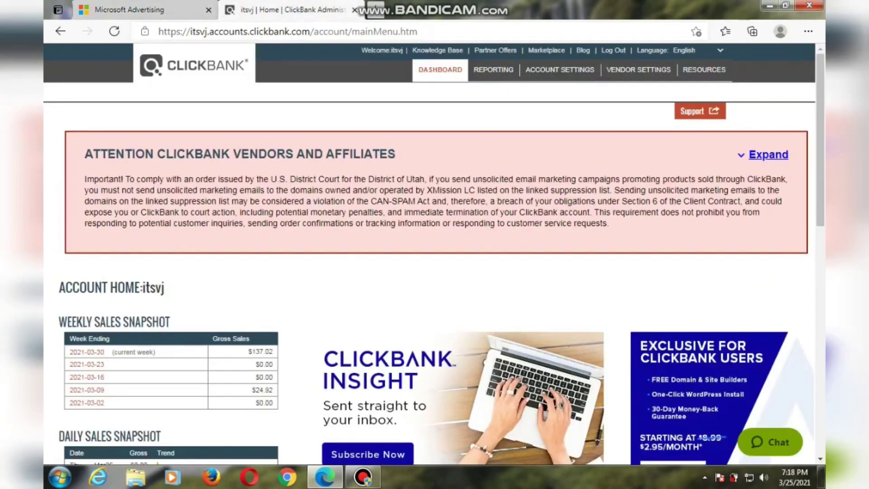
# Step: Open the ClickBank Marketplace, list all products without a search keyword and browse to the Carbofix offer
pyautogui.click(546, 50)
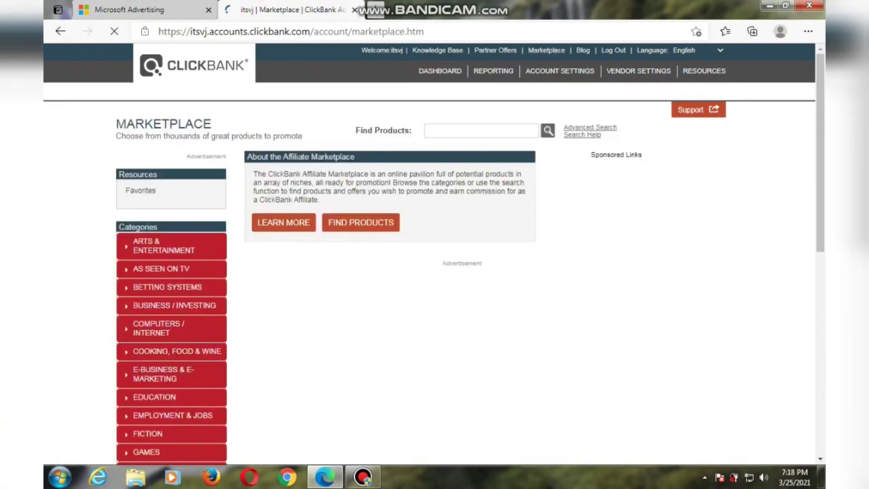
pyautogui.scroll(-4, 429, 253)
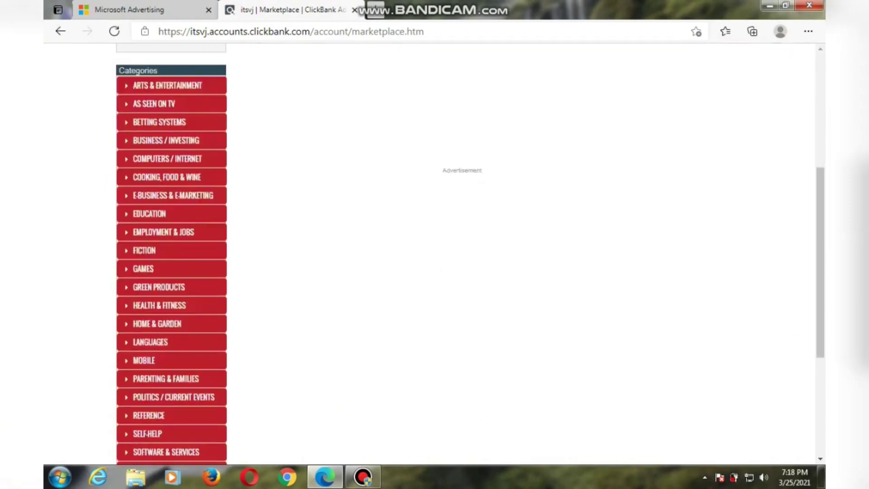
pyautogui.scroll(4, 430, 254)
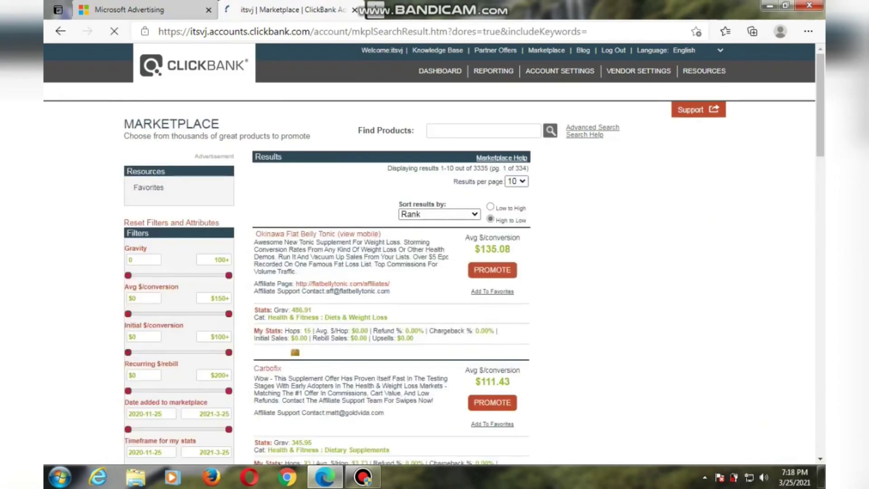
pyautogui.scroll(-2, 429, 253)
pyautogui.scroll(-2, 434, 254)
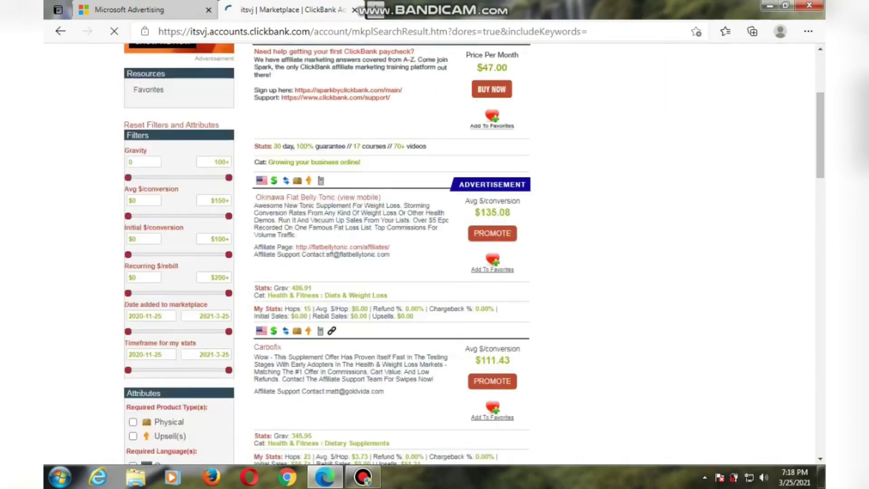
# Step: Examine the conversion value, gravity and personal stats of the Marketplace offers from Carbofix through Biofit and Diabetes Freedom to Resurge
pyautogui.scroll(-3, 434, 253)
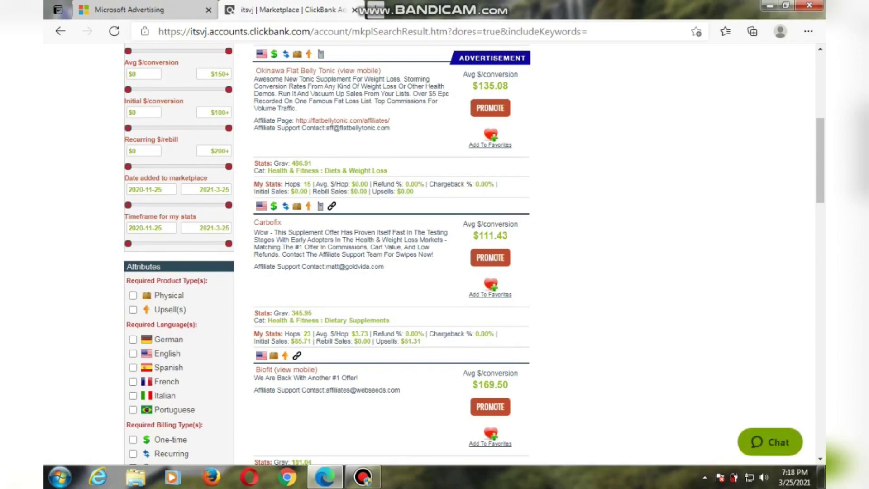
pyautogui.scroll(-2, 434, 254)
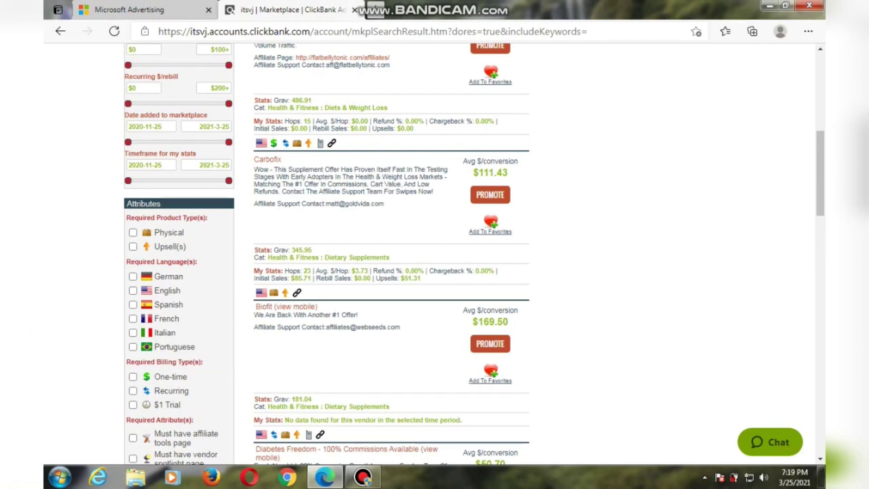
pyautogui.scroll(-5, 392, 253)
pyautogui.scroll(8, 392, 253)
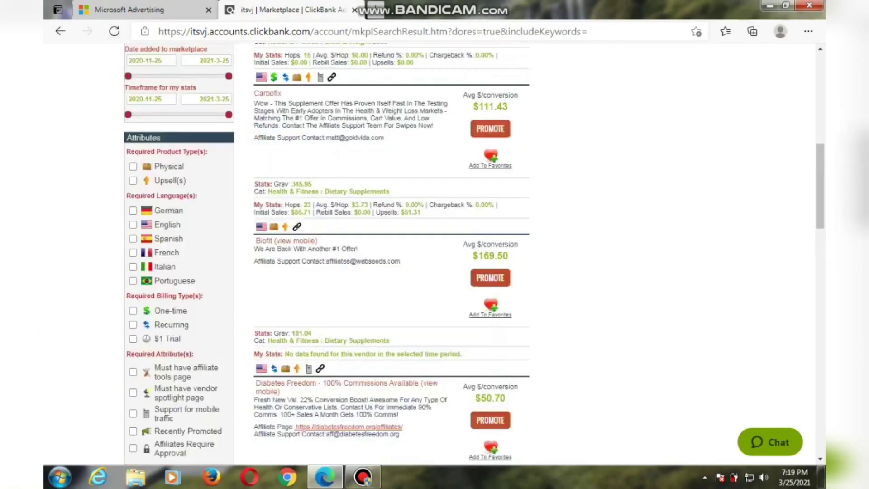
pyautogui.scroll(-4, 392, 254)
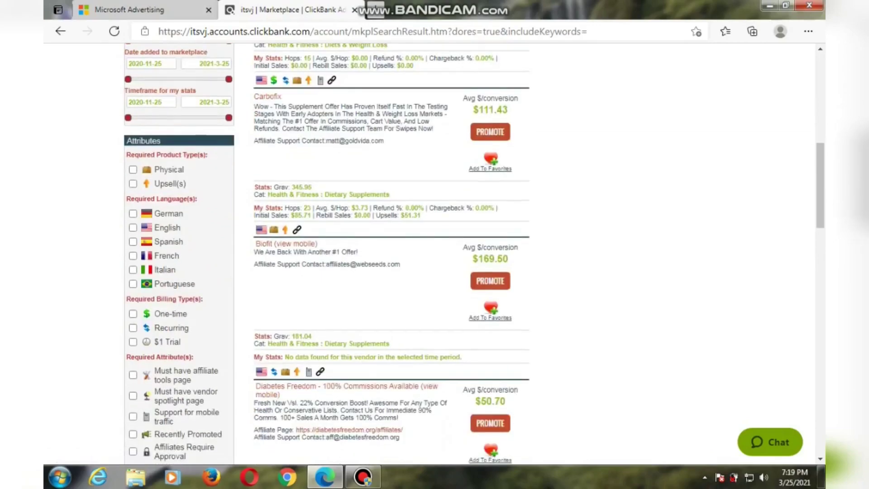
pyautogui.scroll(-9, 391, 254)
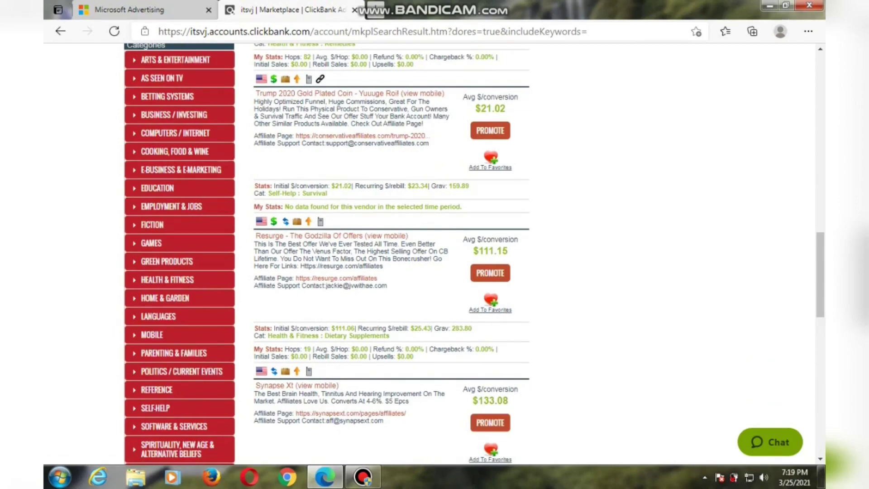
pyautogui.scroll(-3, 434, 253)
pyautogui.scroll(5, 435, 254)
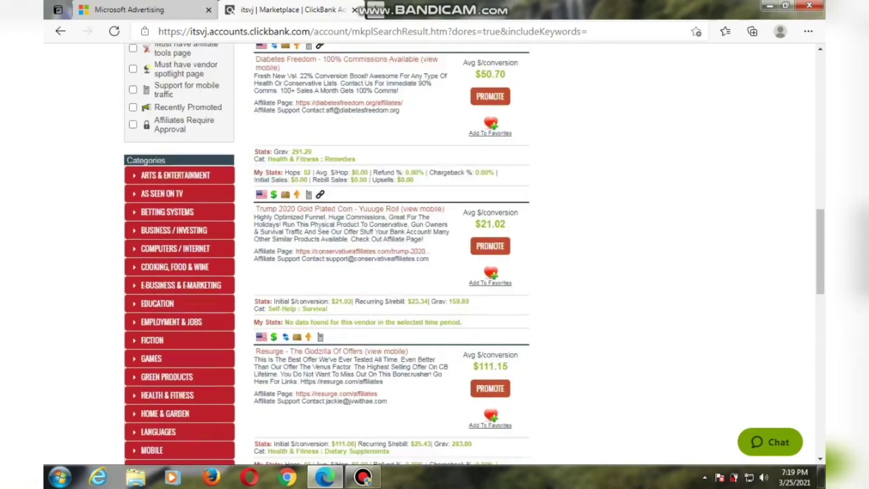
# Step: Compare the Okinawa Flat Belly Tonic and Carbofix offers with the Resurge, Synapse Xt and Lost Book Of Remedies listings
pyautogui.scroll(10, 435, 254)
pyautogui.scroll(-3, 434, 254)
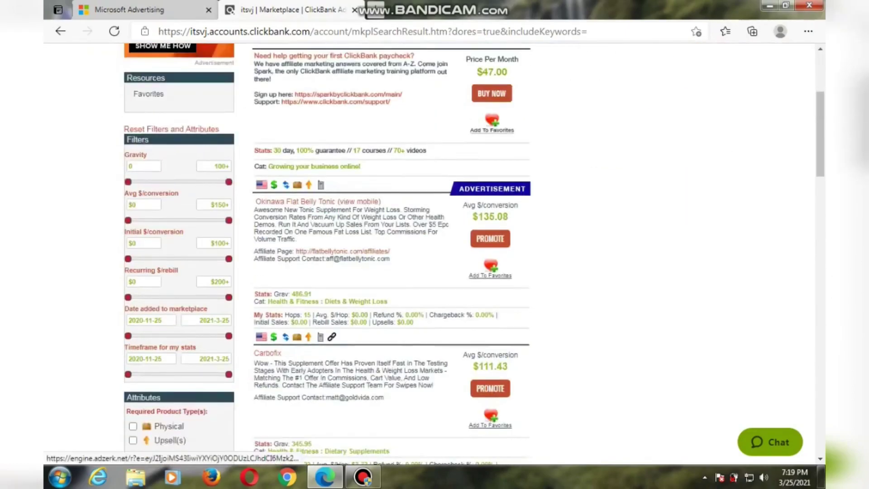
pyautogui.scroll(-2, 435, 253)
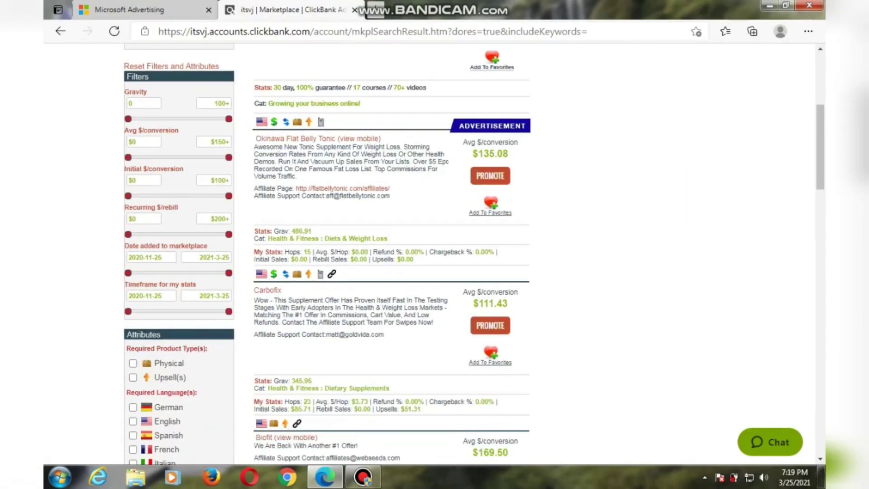
pyautogui.scroll(-4, 434, 253)
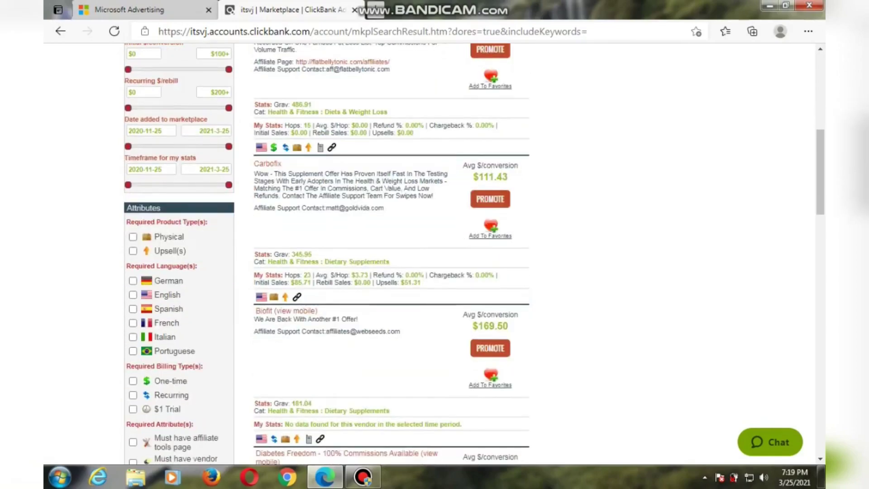
pyautogui.scroll(-15, 434, 254)
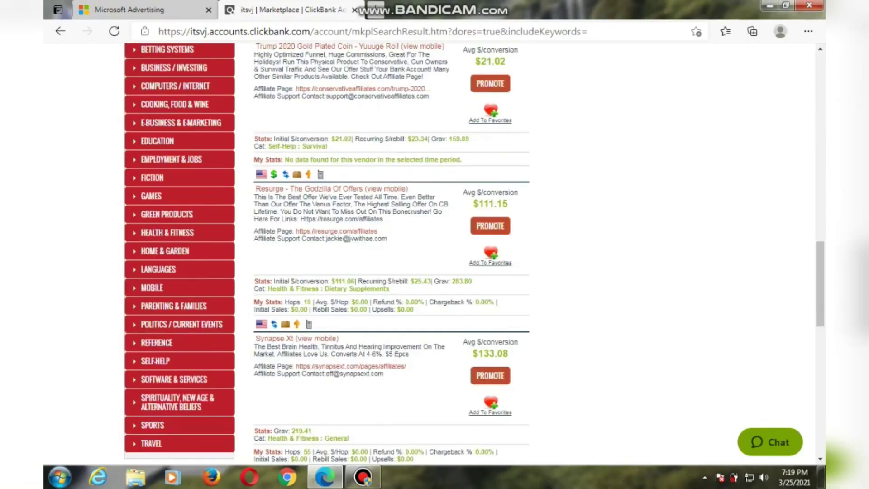
pyautogui.scroll(-2, 435, 253)
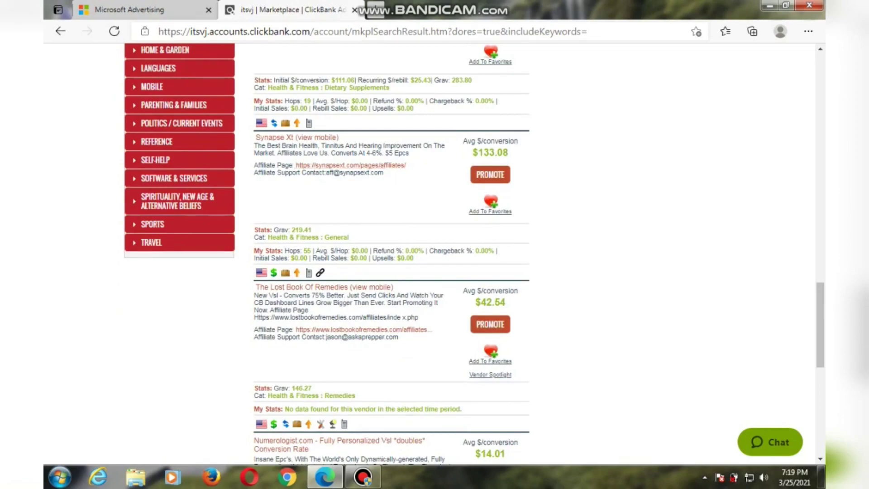
pyautogui.scroll(4, 435, 254)
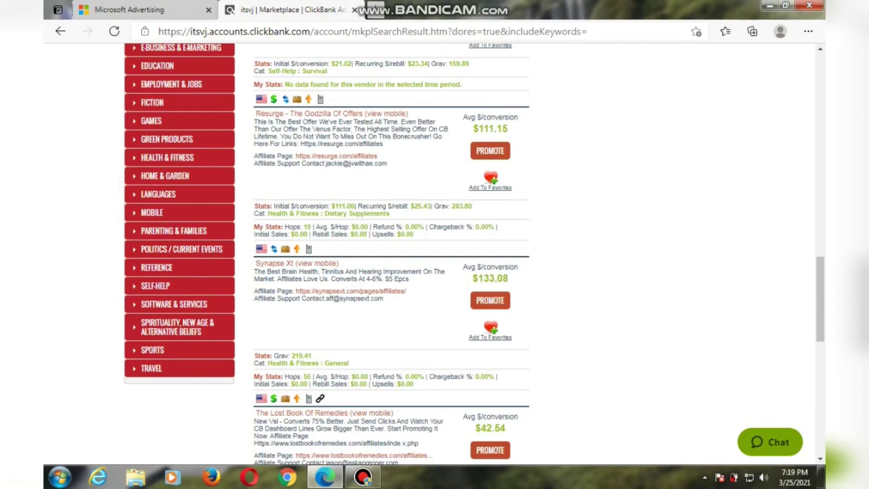
pyautogui.scroll(1, 435, 254)
pyautogui.scroll(-1, 434, 253)
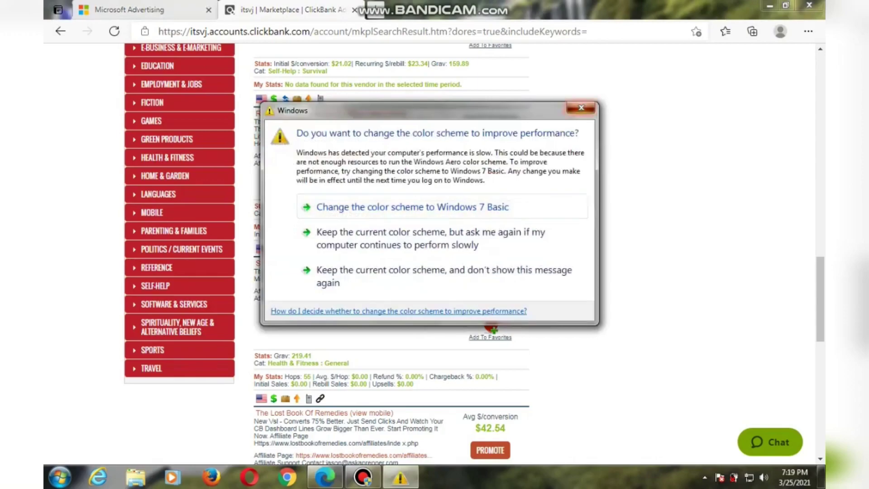
# Step: Dismiss the Windows color scheme prompt, return to the start of the Marketplace results and briefly check the Microsoft Advertising campaign spend
pyautogui.click(581, 107)
pyautogui.scroll(5, 475, 256)
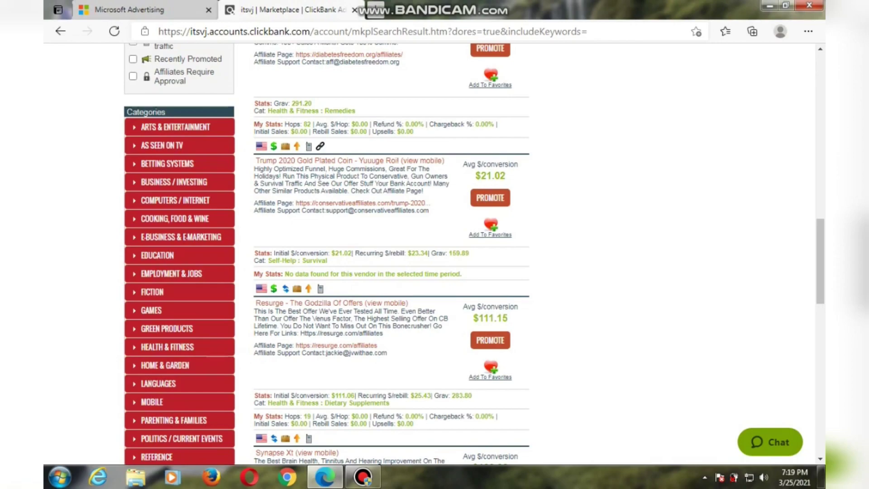
pyautogui.scroll(8, 475, 256)
pyautogui.scroll(10, 474, 255)
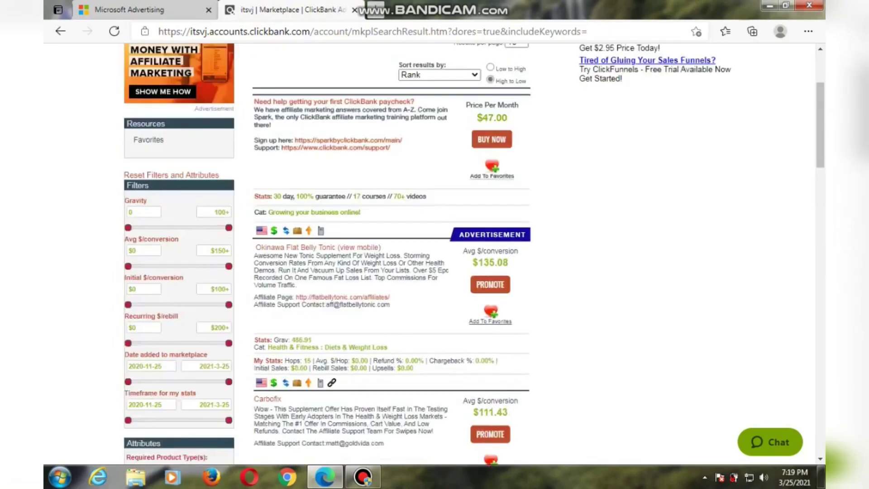
pyautogui.click(131, 10)
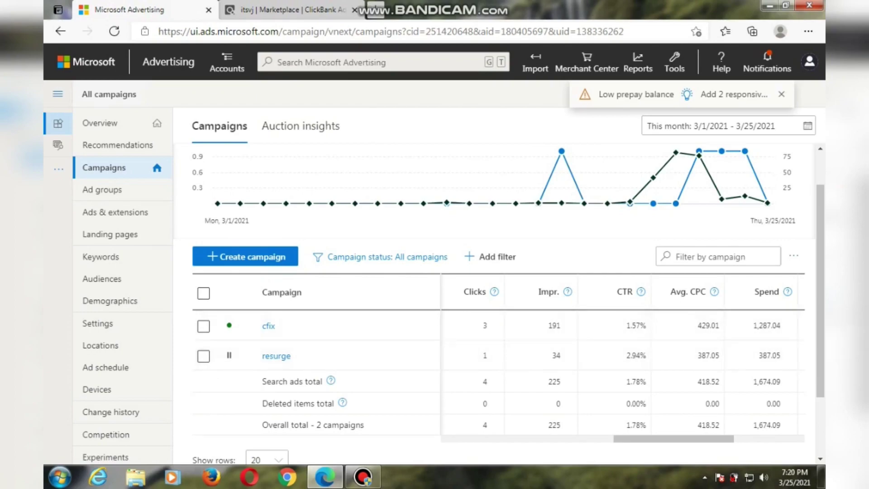
pyautogui.click(290, 9)
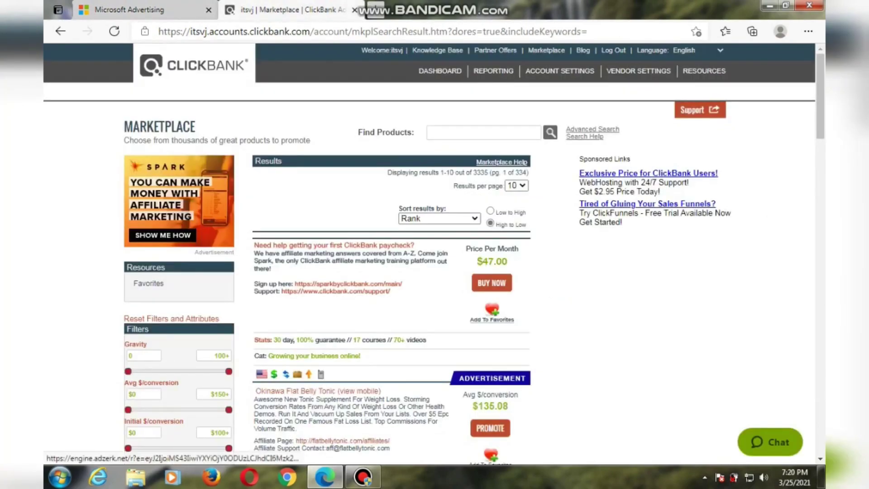
# Step: Look up "137$ in rupees" on Bing in a new tab and close that tab after reading the conversion
pyautogui.click(375, 10)
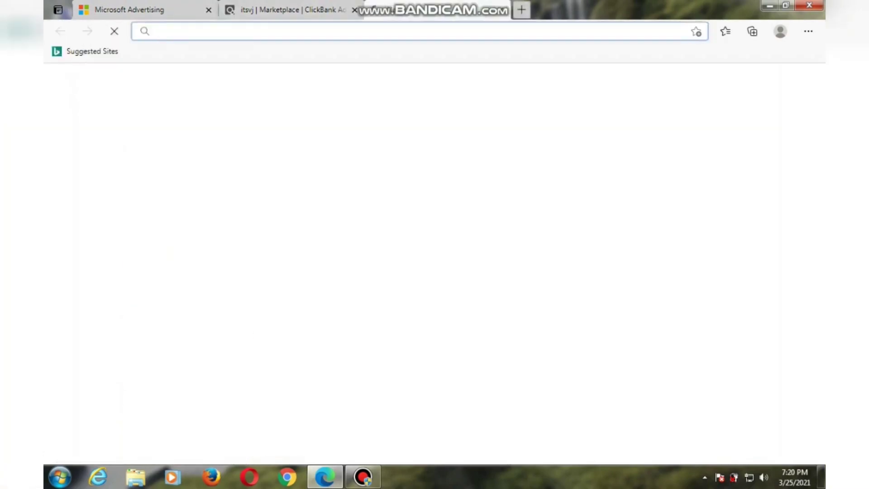
pyautogui.write('137$')
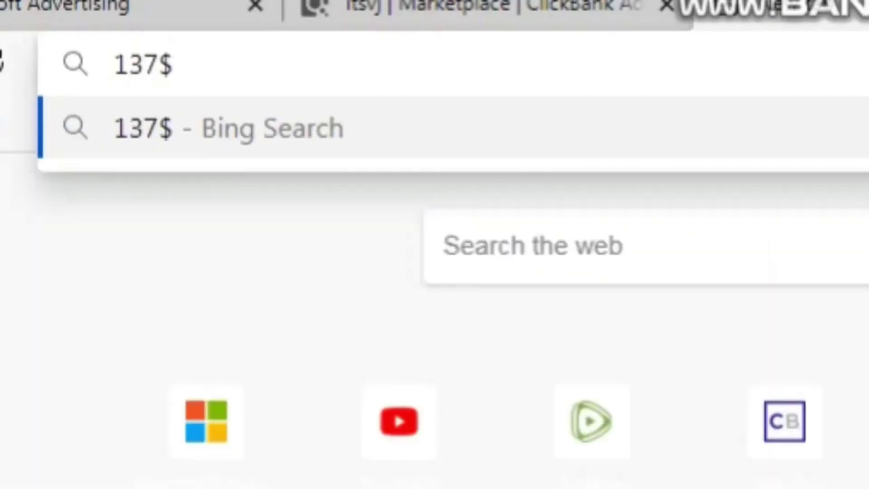
pyautogui.write(' in ')
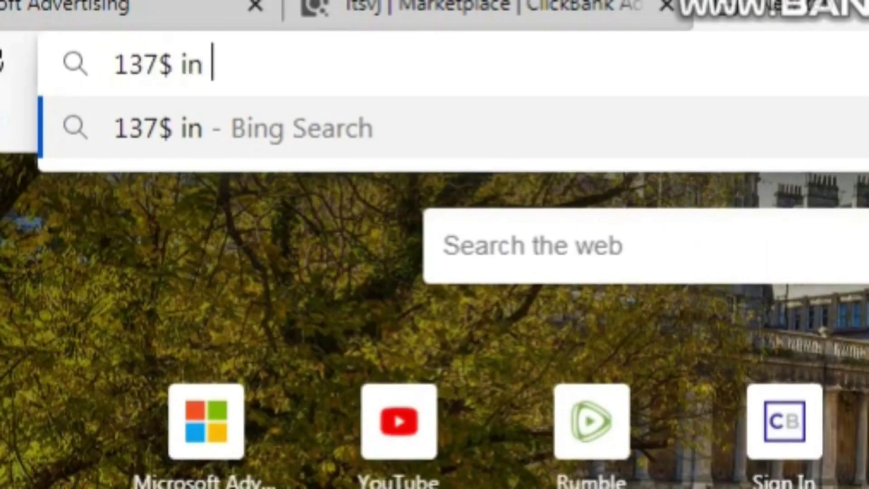
pyautogui.write('rupees')
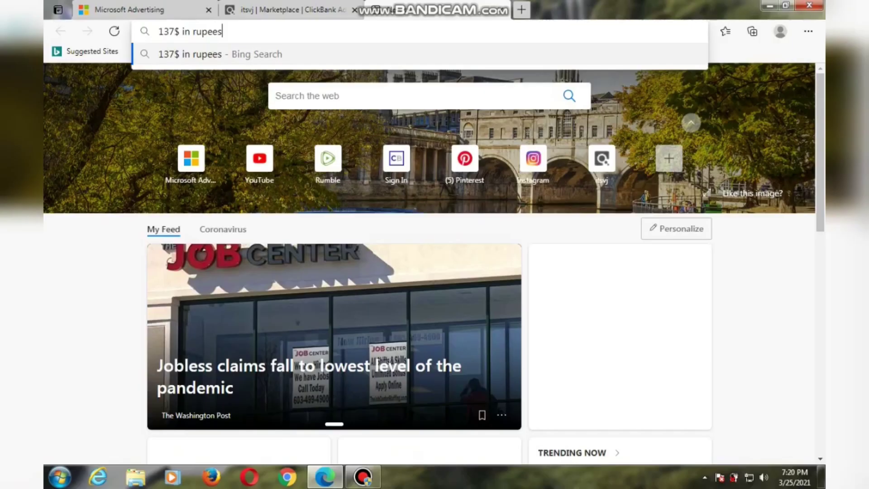
pyautogui.press('Return')
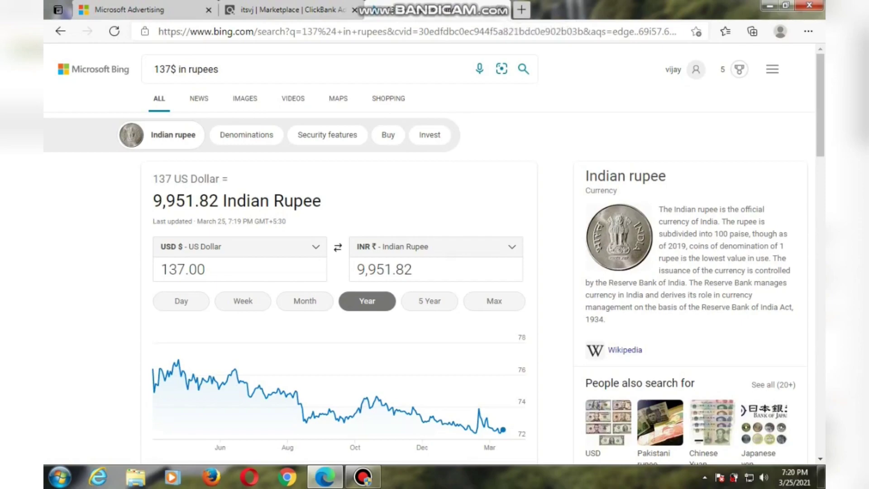
pyautogui.click(502, 9)
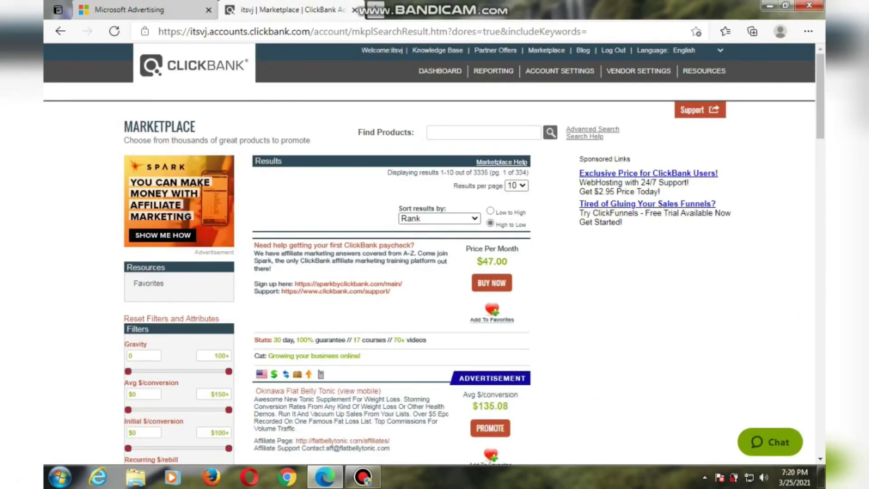
# Step: Recheck the Carbofix offer in the Marketplace, switch to Microsoft Advertising and open the cfix campaign
pyautogui.scroll(-1, 430, 253)
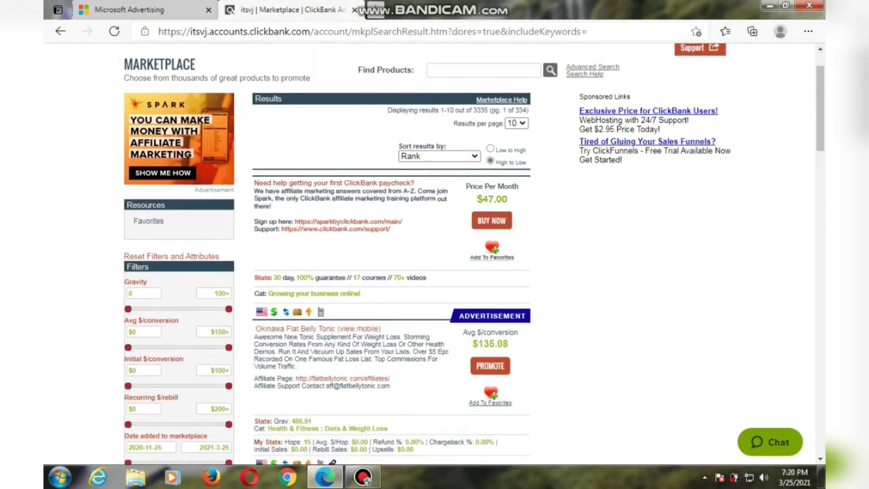
pyautogui.scroll(-3, 430, 254)
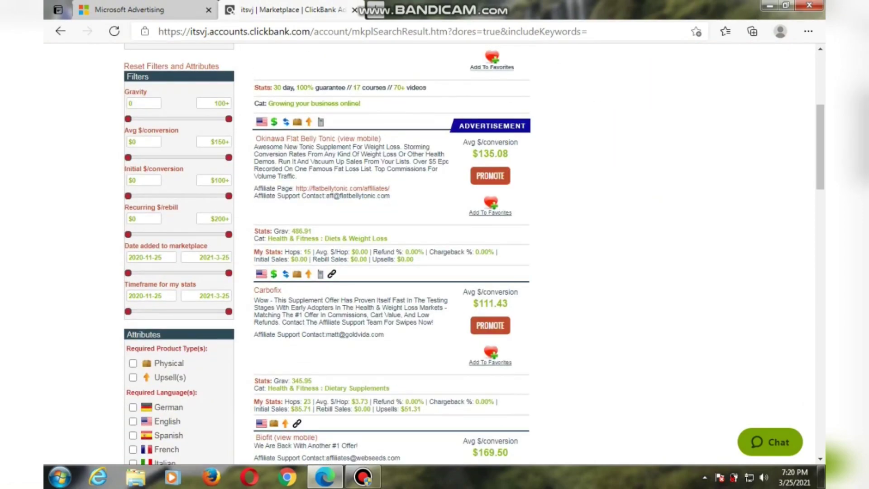
pyautogui.click(140, 9)
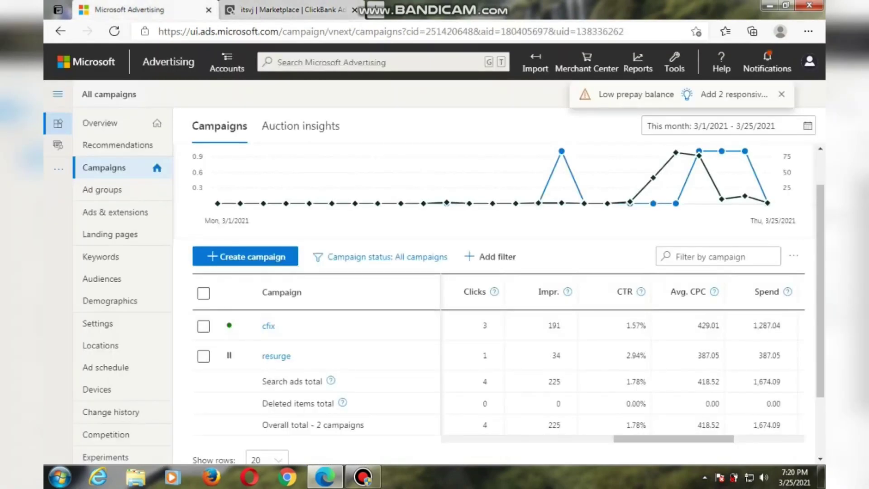
pyautogui.scroll(-1, 317, 308)
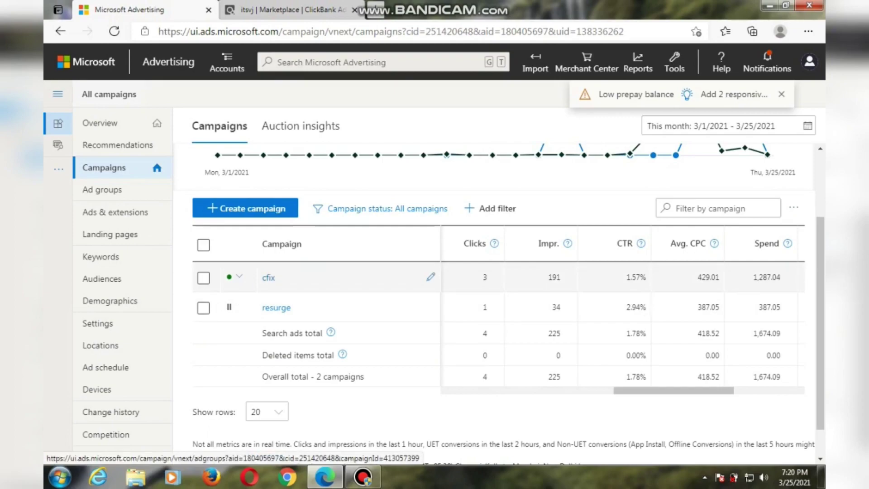
pyautogui.click(268, 277)
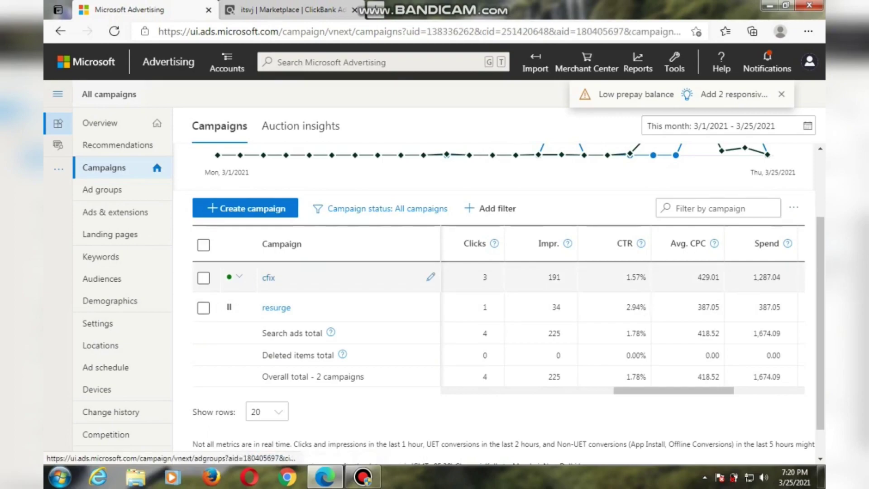
pyautogui.click(269, 277)
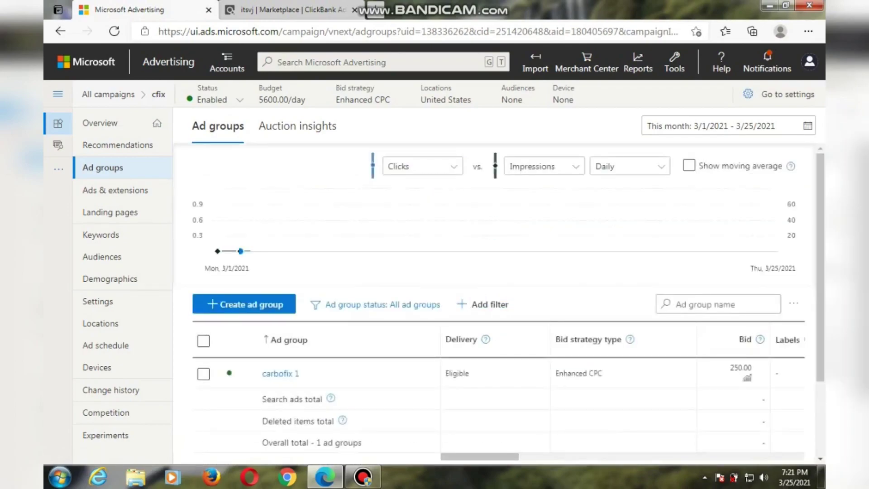
# Step: Examine the carbofix 1 ad group's bid, quality score, settings, conversions and top impression rates across its table columns
pyautogui.scroll(-1, 402, 217)
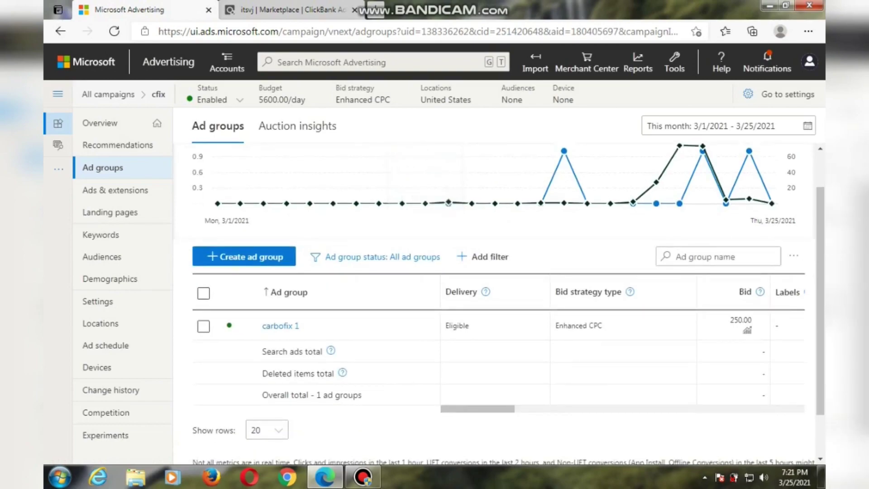
pyautogui.scroll(-1, 498, 317)
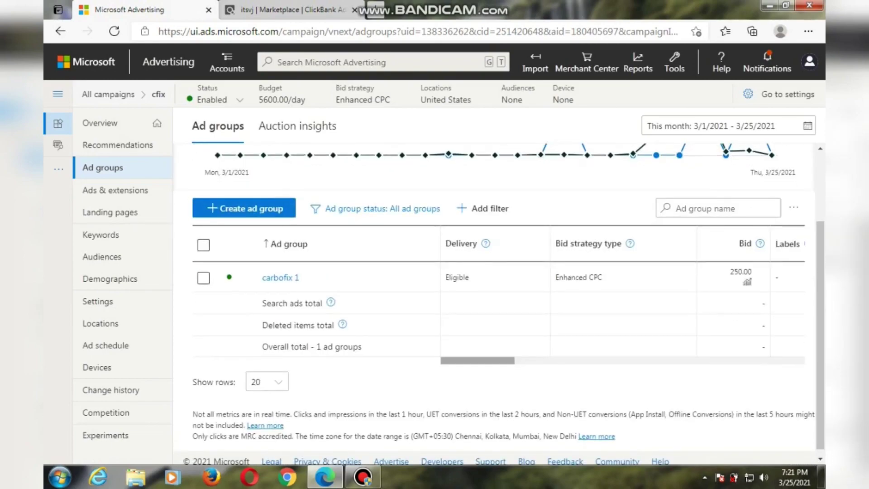
pyautogui.hscroll(5, 622, 295)
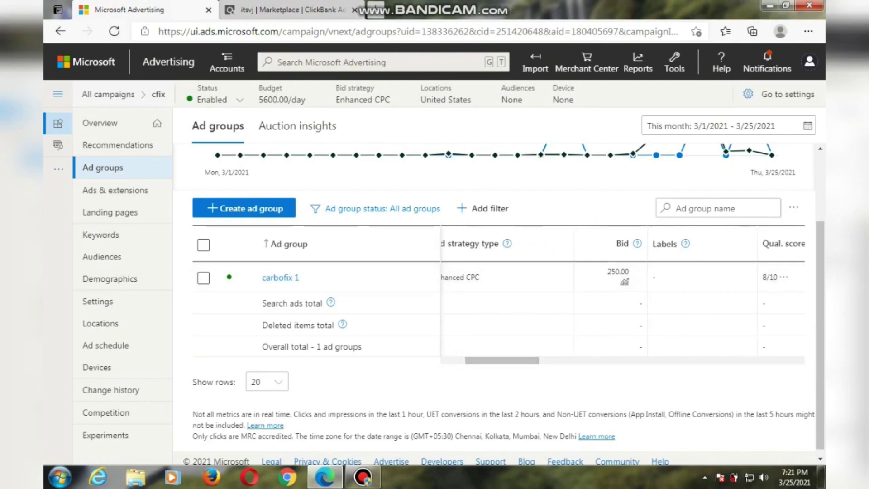
pyautogui.hscroll(1, 623, 294)
pyautogui.hscroll(4, 622, 301)
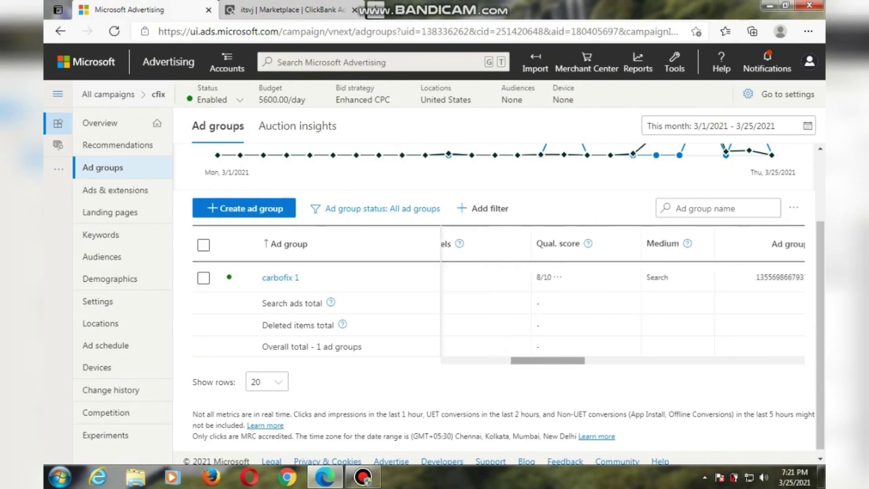
pyautogui.hscroll(4, 623, 295)
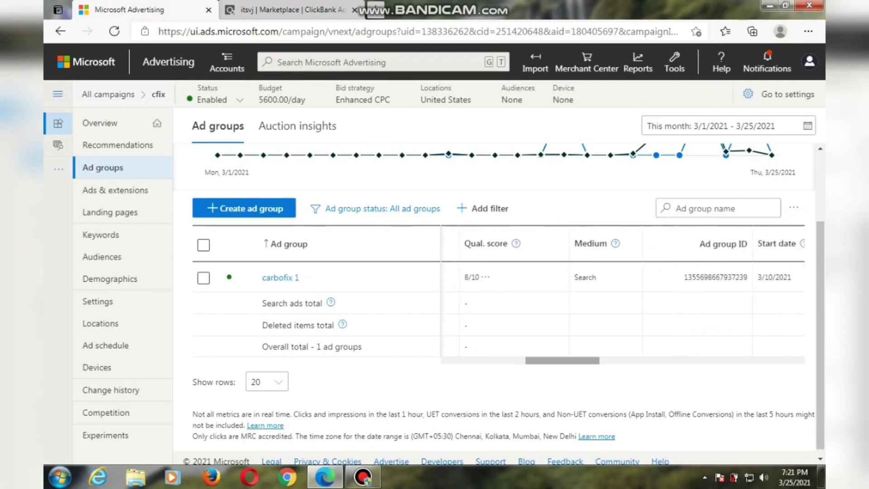
pyautogui.hscroll(5, 624, 295)
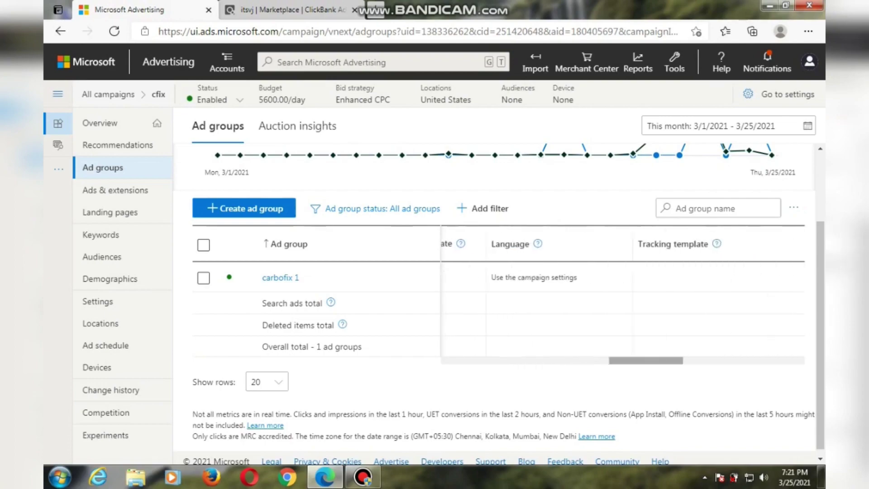
pyautogui.hscroll(5, 623, 295)
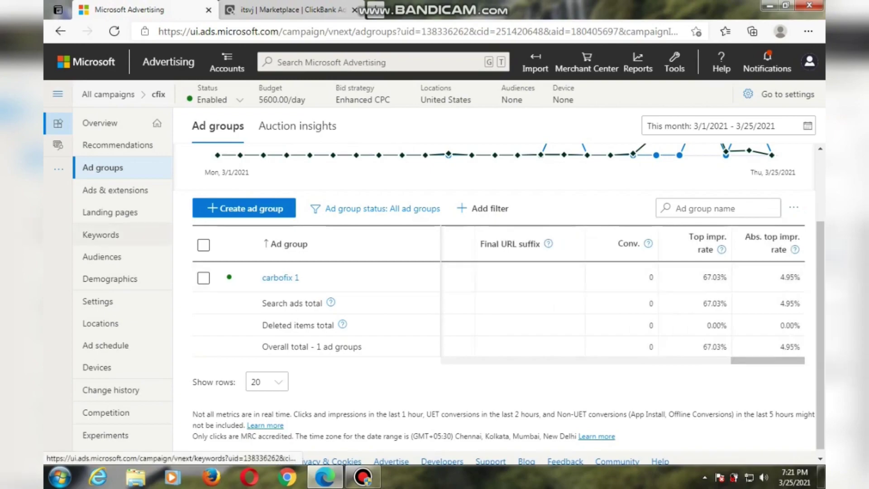
# Step: Open the cfix campaign's keywords and review the keyword list with its match types
pyautogui.click(100, 235)
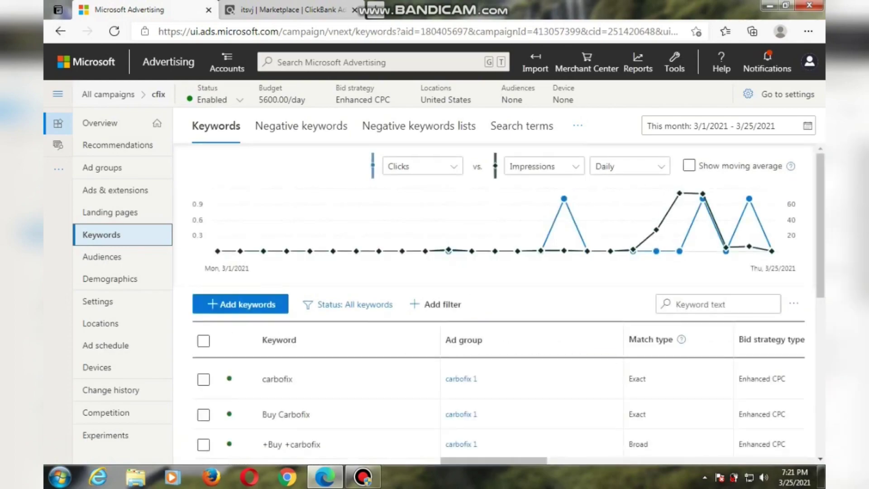
pyautogui.scroll(-3, 498, 303)
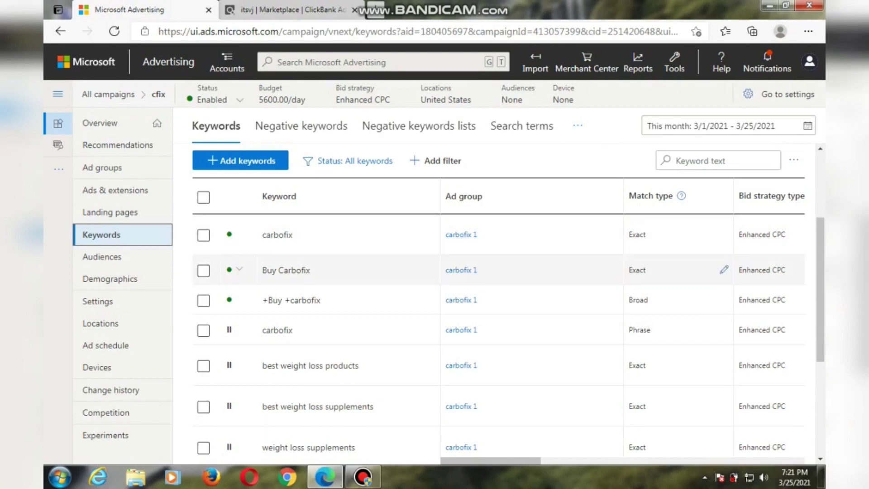
pyautogui.scroll(-3, 498, 338)
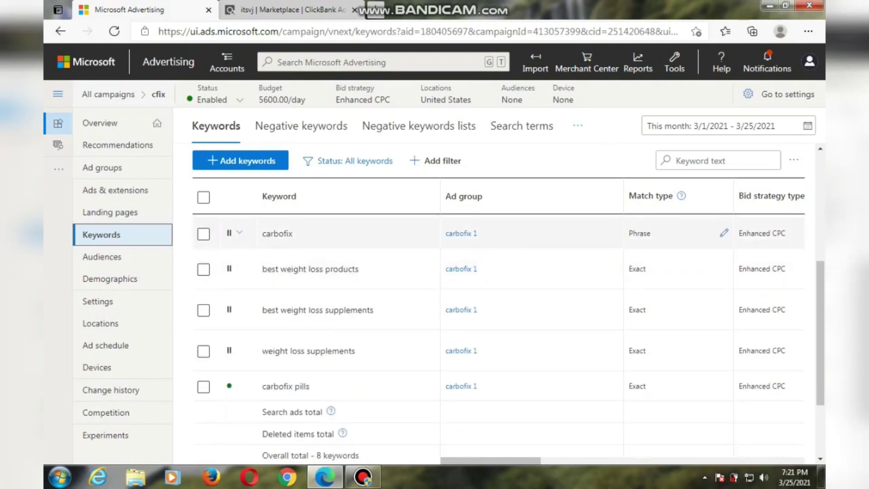
pyautogui.scroll(3, 498, 317)
pyautogui.scroll(-2, 498, 317)
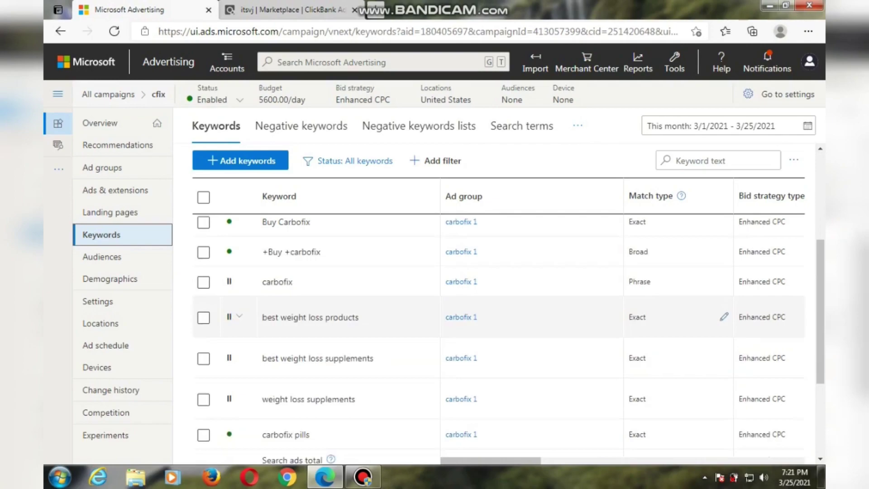
pyautogui.scroll(-2, 498, 335)
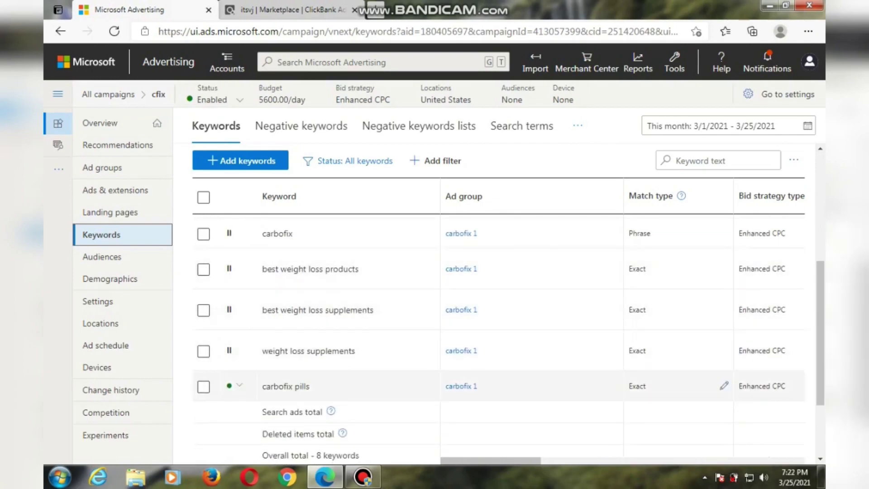
pyautogui.scroll(2, 499, 340)
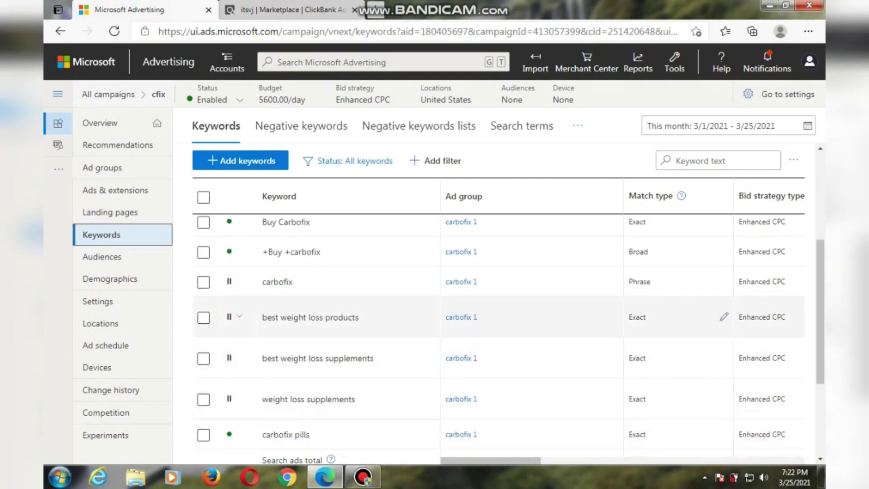
# Step: Highlight the three weight loss keywords, clear the highlight, and briefly select and deselect the phrase-match carbofix keyword
pyautogui.moveTo(262, 317); pyautogui.dragTo(356, 399)
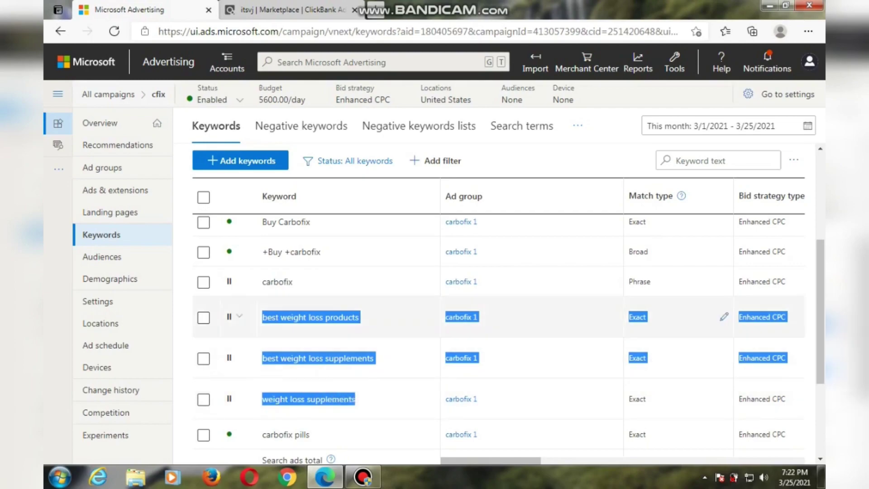
pyautogui.click(363, 283)
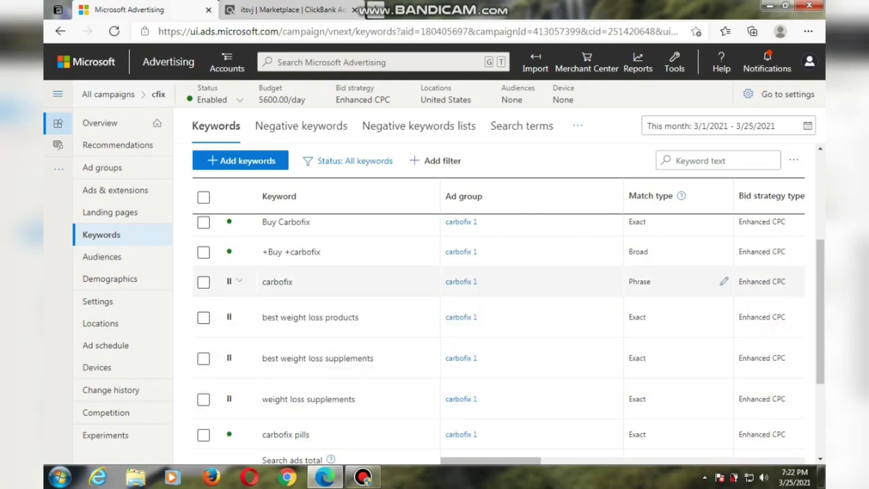
pyautogui.click(203, 281)
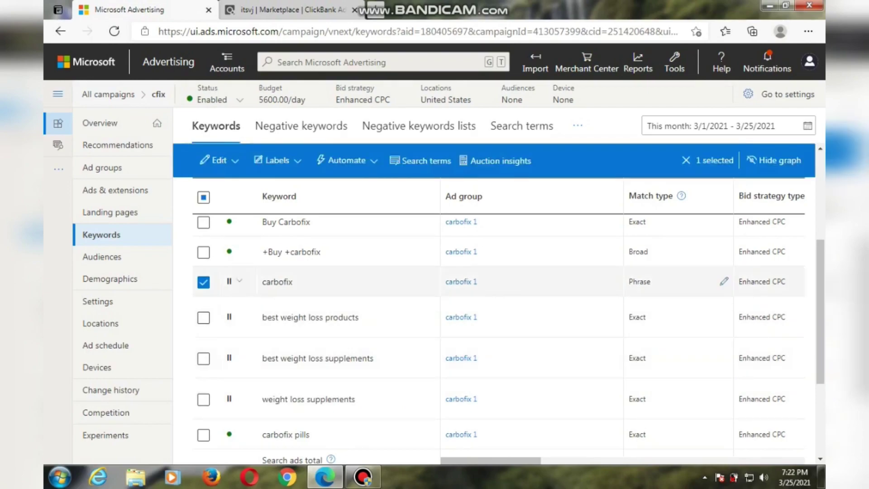
pyautogui.click(204, 282)
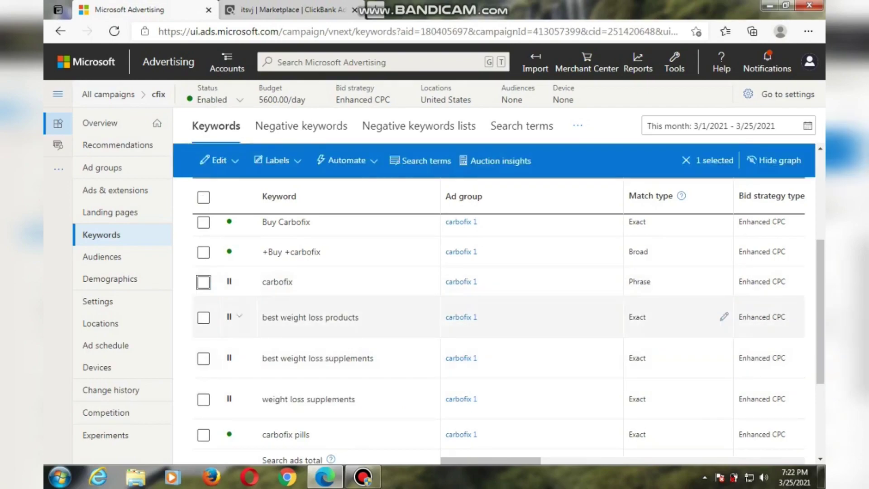
pyautogui.scroll(1, 207, 319)
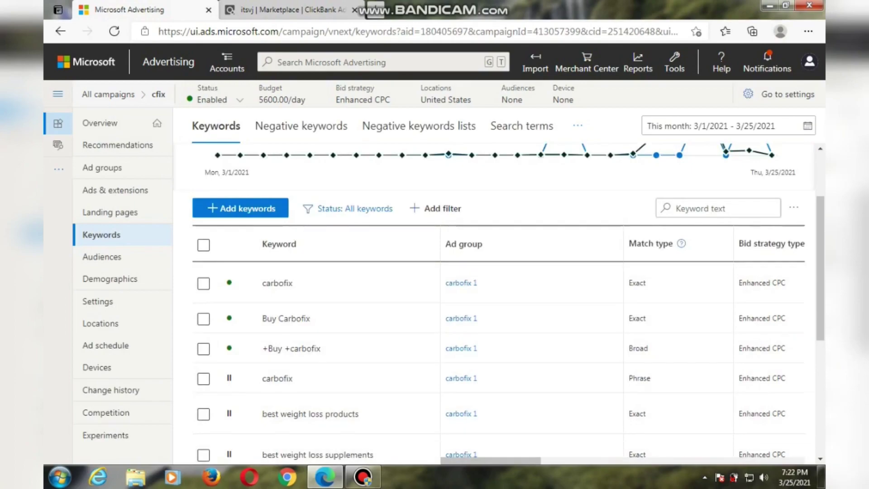
# Step: Inspect the keyword bids, open the exact-match carbofix keyword's bid for editing and try to cancel the edit
pyautogui.moveTo(491, 460); pyautogui.dragTo(627, 461)
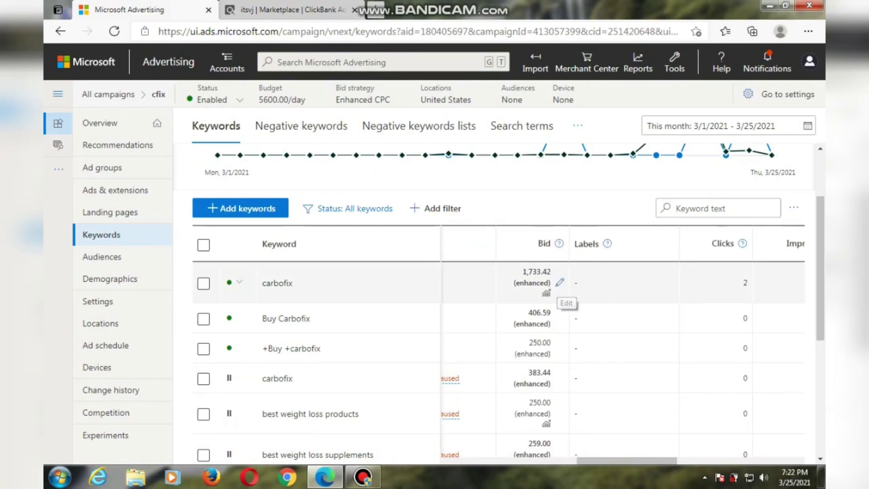
pyautogui.click(560, 282)
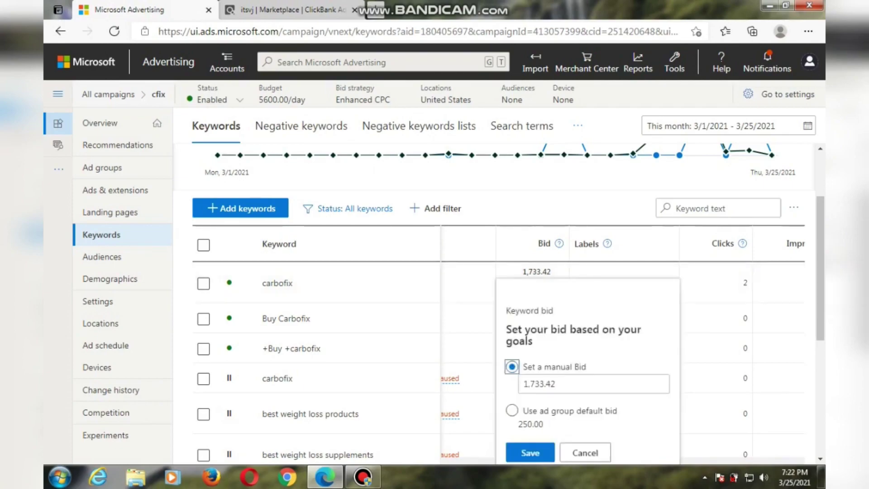
pyautogui.scroll(-1, 584, 335)
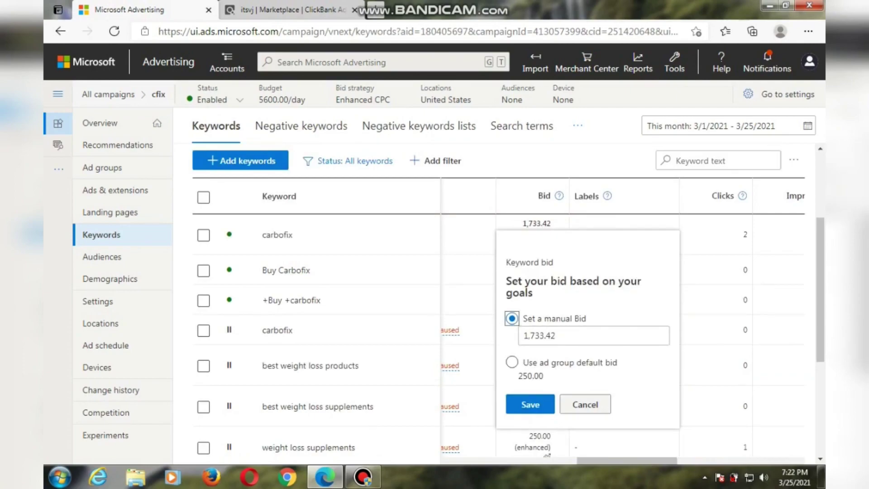
pyautogui.click(586, 405)
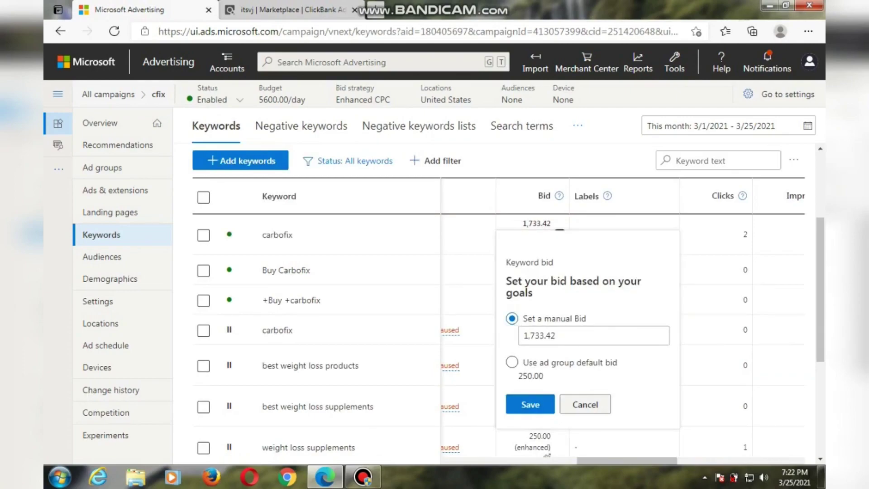
pyautogui.click(586, 404)
pyautogui.scroll(-1, 498, 295)
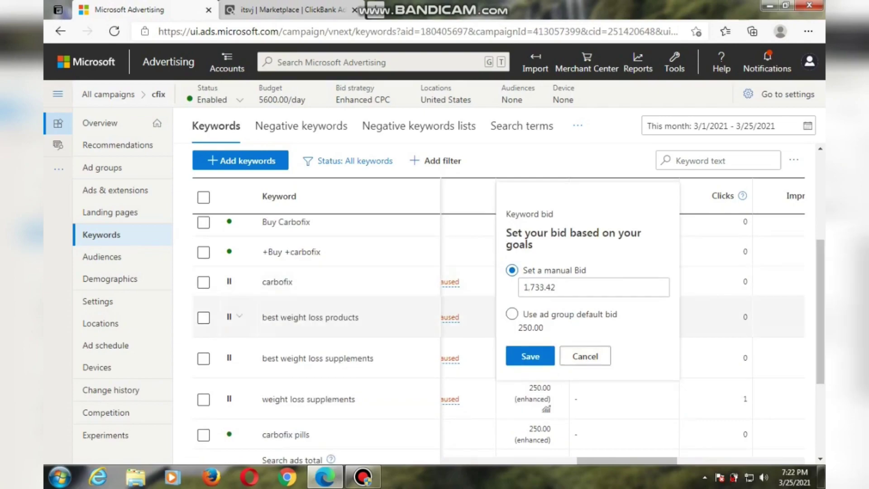
# Step: Briefly select and deselect the best weight loss products keyword and the exact-match carbofix keyword
pyautogui.click(204, 318)
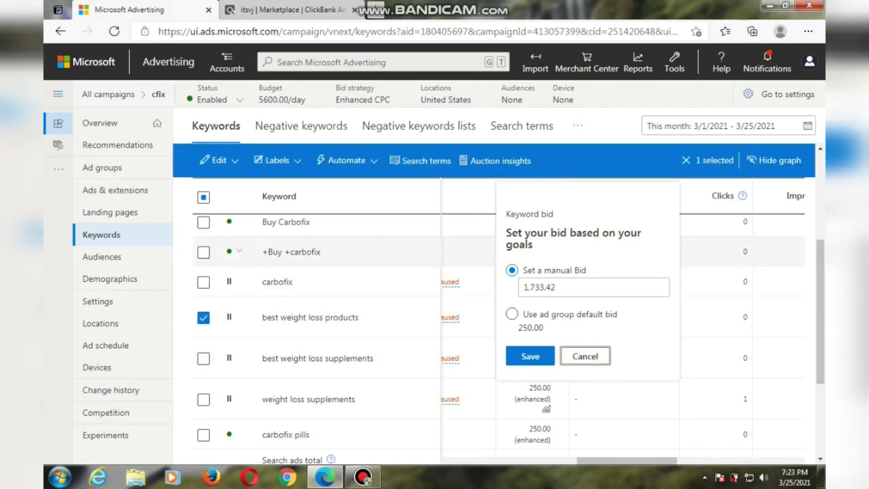
pyautogui.click(204, 317)
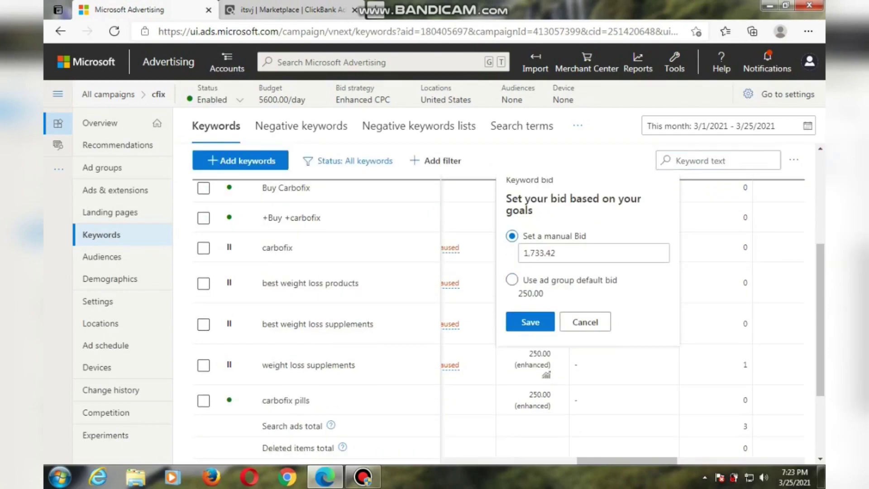
pyautogui.click(531, 404)
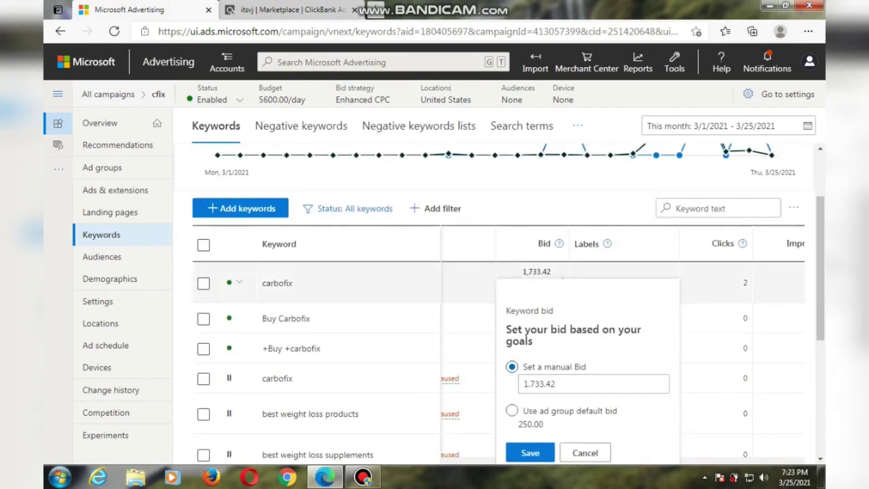
pyautogui.click(203, 284)
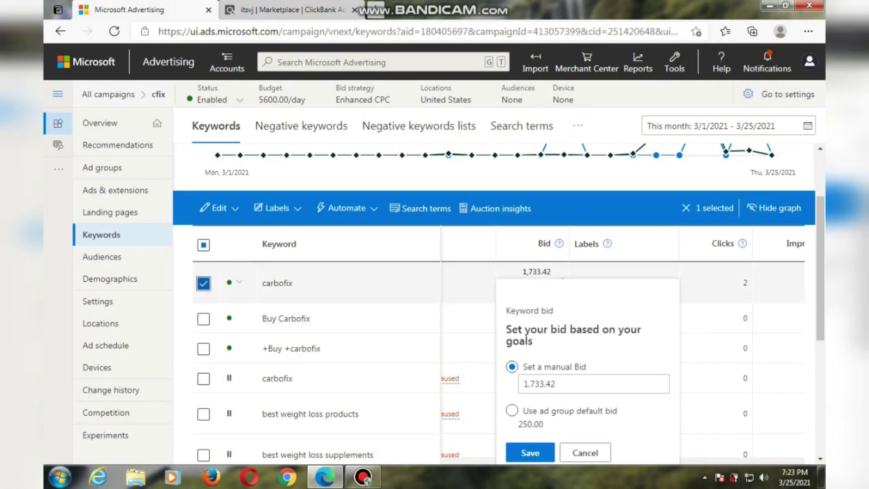
pyautogui.click(203, 283)
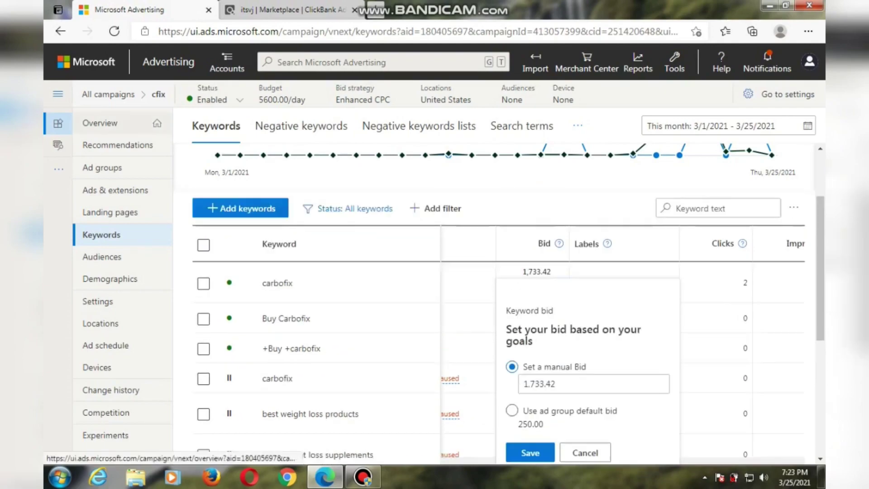
# Step: Open the cfix campaign overview and examine daily spend and clicks in the Performance chart, including 3/16/2021
pyautogui.click(100, 123)
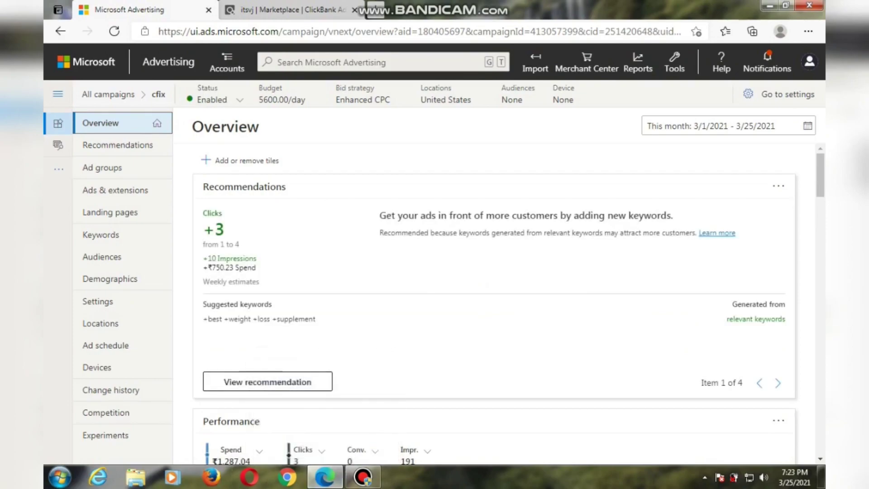
pyautogui.scroll(-3, 493, 303)
pyautogui.scroll(2, 381, 353)
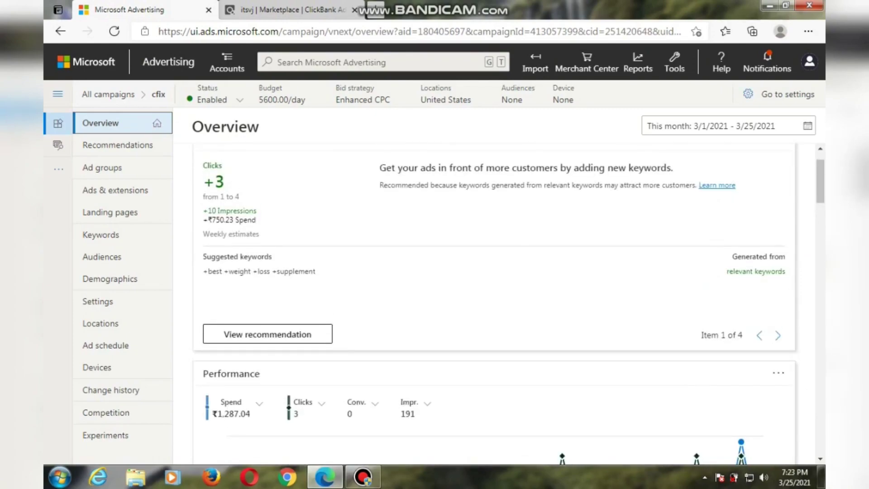
pyautogui.scroll(1, 494, 304)
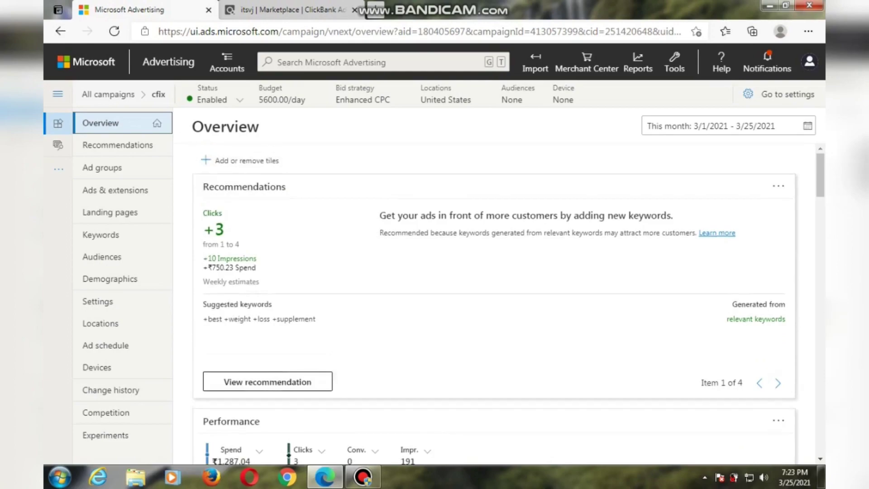
pyautogui.scroll(-1, 494, 303)
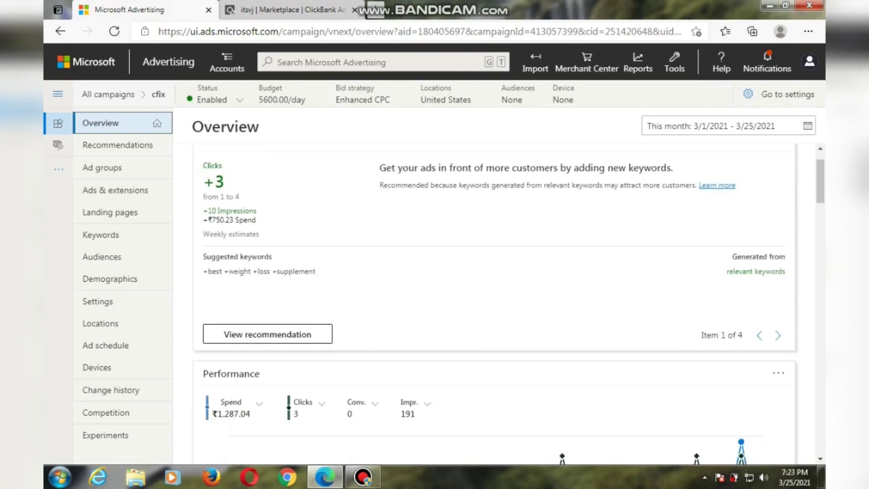
pyautogui.scroll(-3, 472, 408)
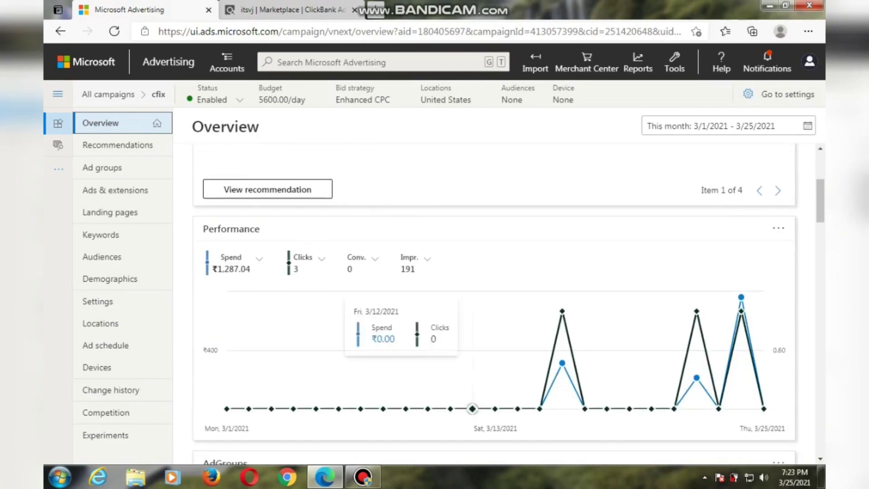
pyautogui.moveTo(562, 311)
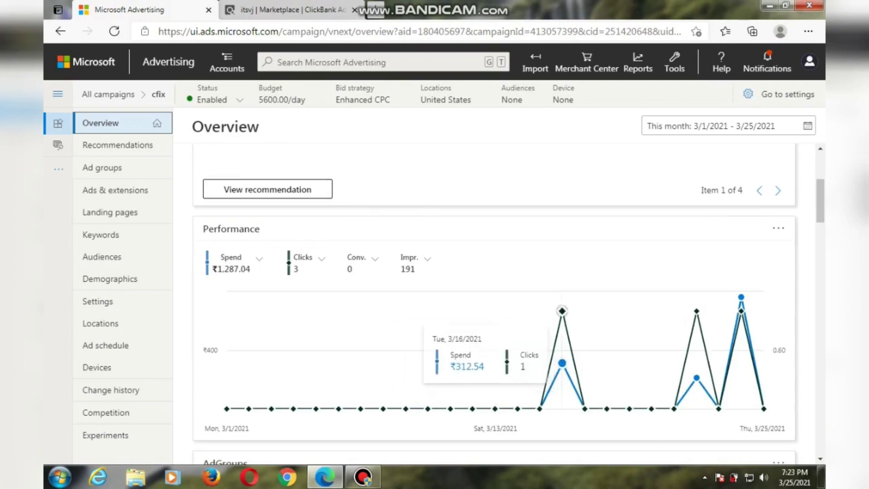
pyautogui.moveTo(697, 311)
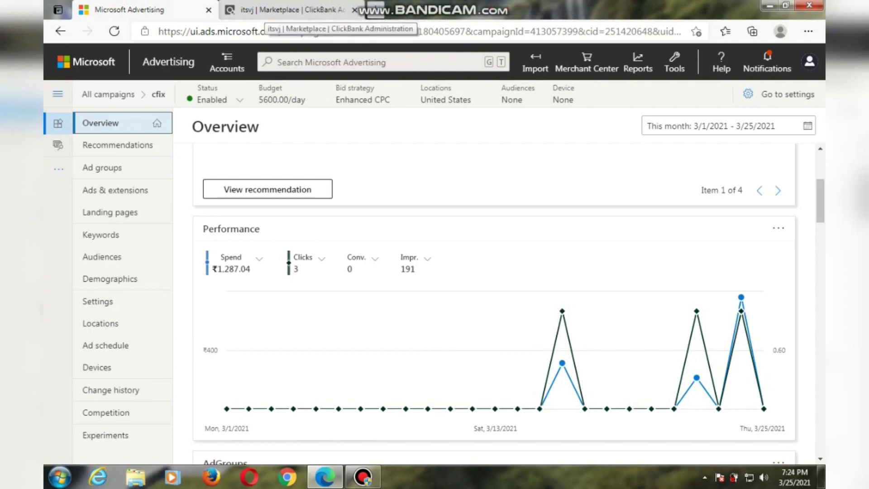
# Step: Switch to the ClickBank marketplace, examine the stats of Carbofix and neighboring offers, and return to the cfix overview in Microsoft Advertising
pyautogui.click(281, 10)
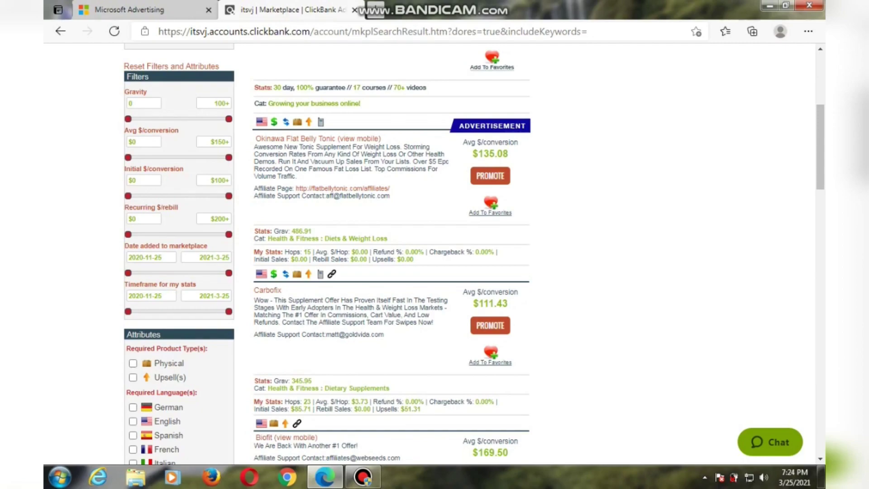
pyautogui.scroll(-4, 392, 254)
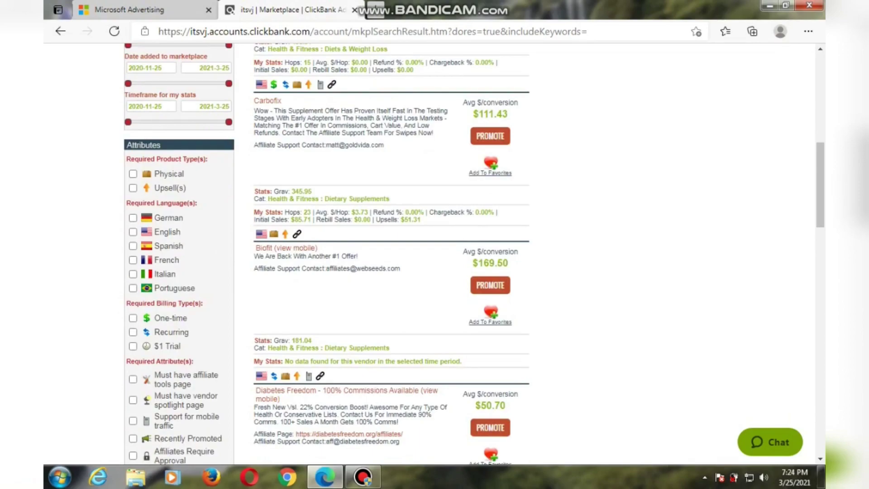
pyautogui.scroll(-4, 435, 253)
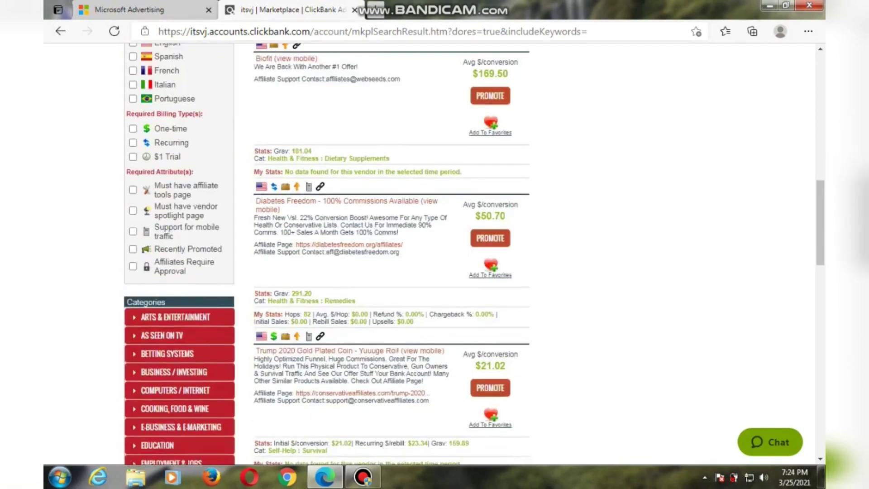
pyautogui.scroll(13, 434, 253)
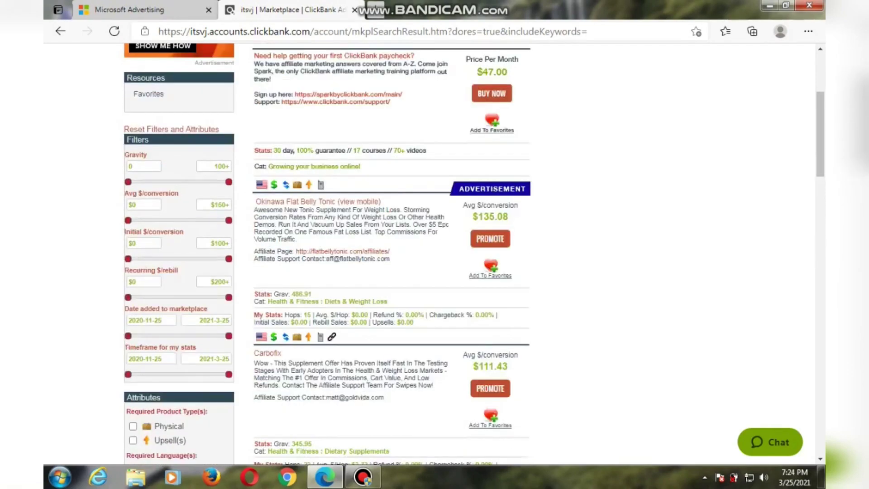
pyautogui.scroll(-2, 434, 253)
pyautogui.scroll(-3, 435, 253)
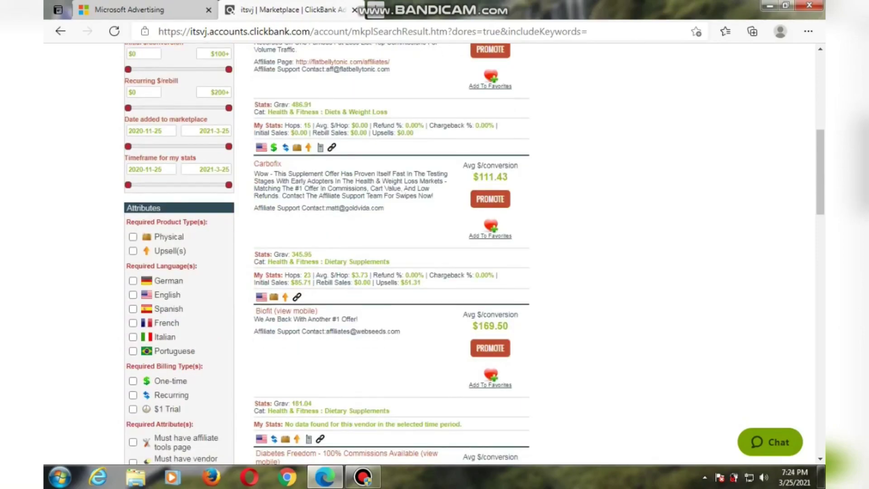
pyautogui.scroll(-2, 434, 254)
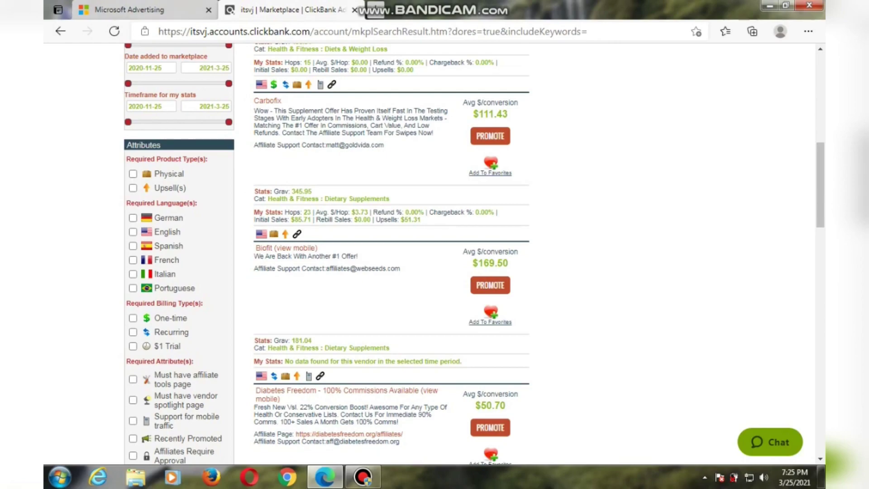
pyautogui.click(129, 10)
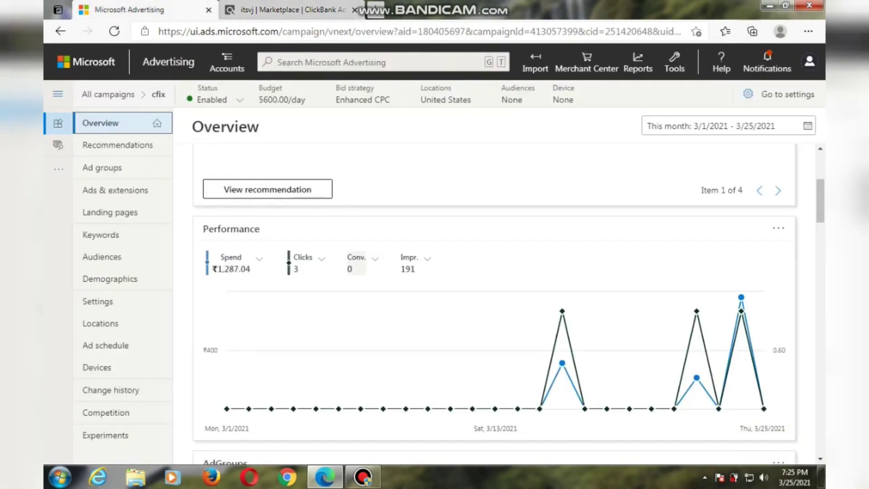